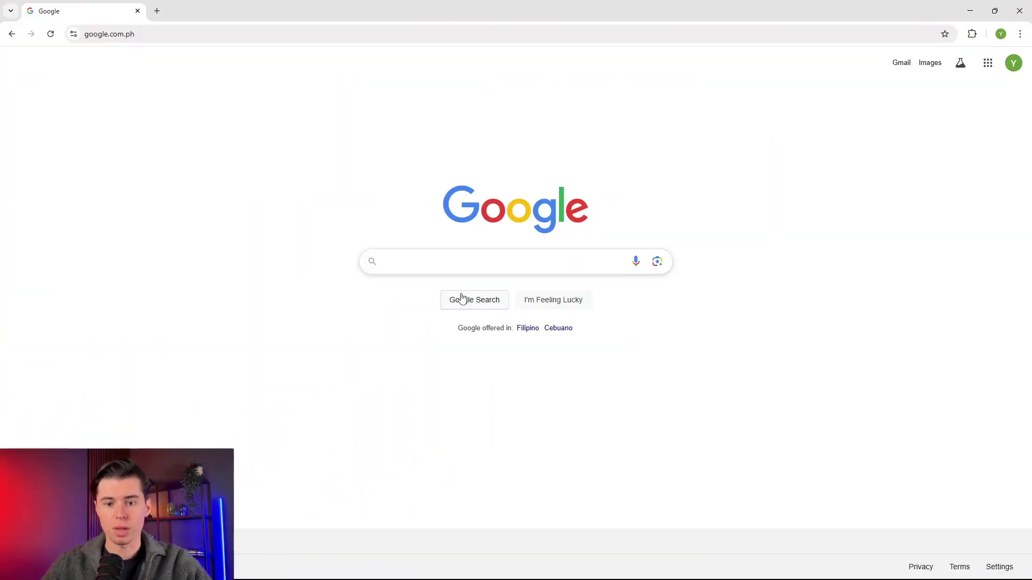
Search Google for 'openart' and open the sponsored OpenArt.AI result.
left_click(488, 255)
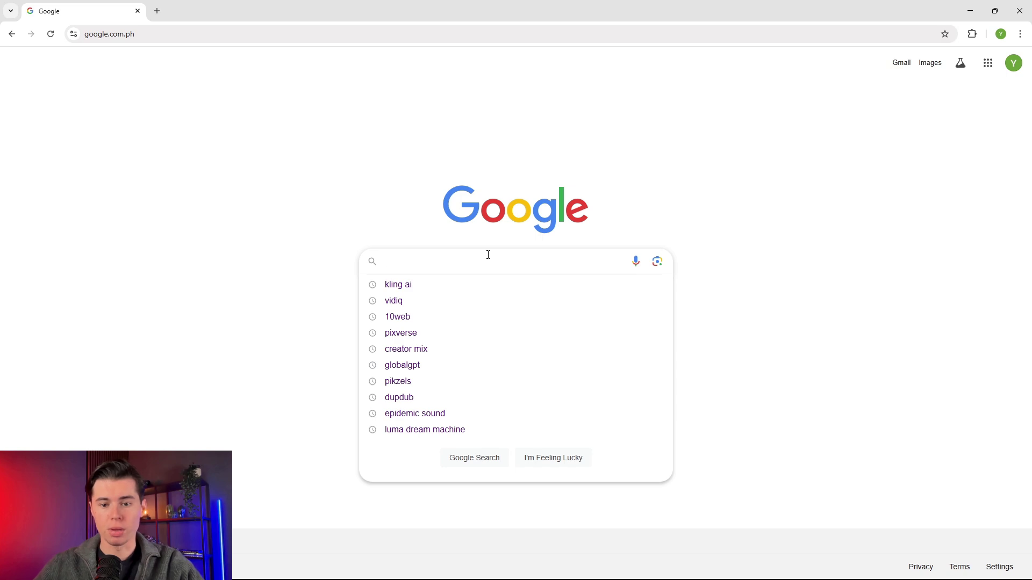
type("openart")
key("Return")
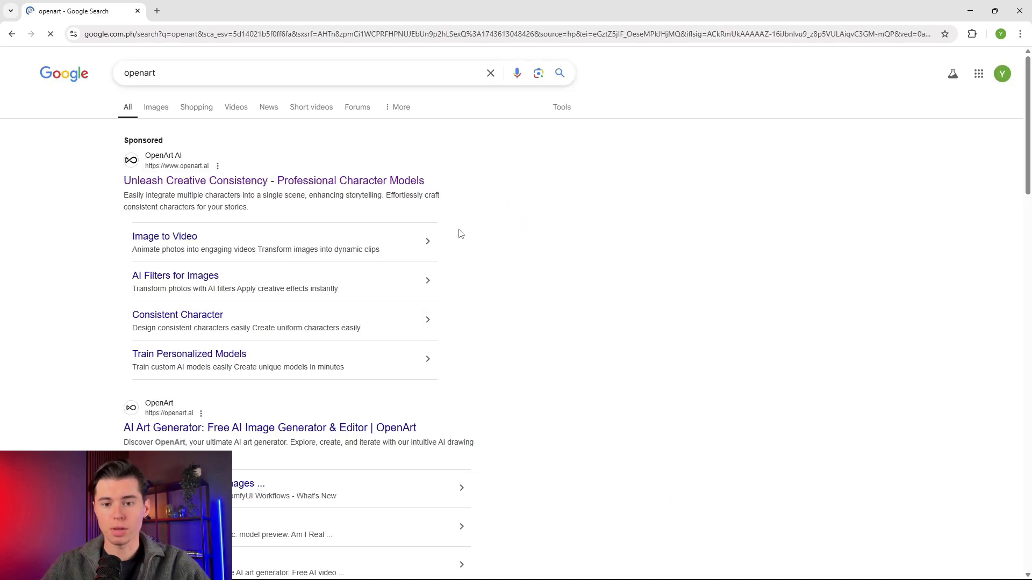
left_click(346, 183)
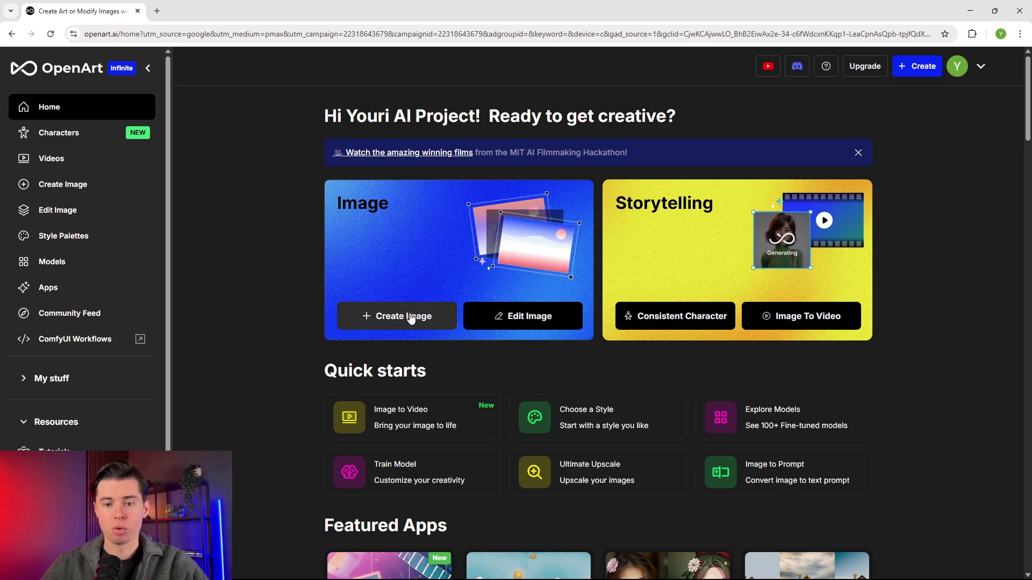
left_click(392, 310)
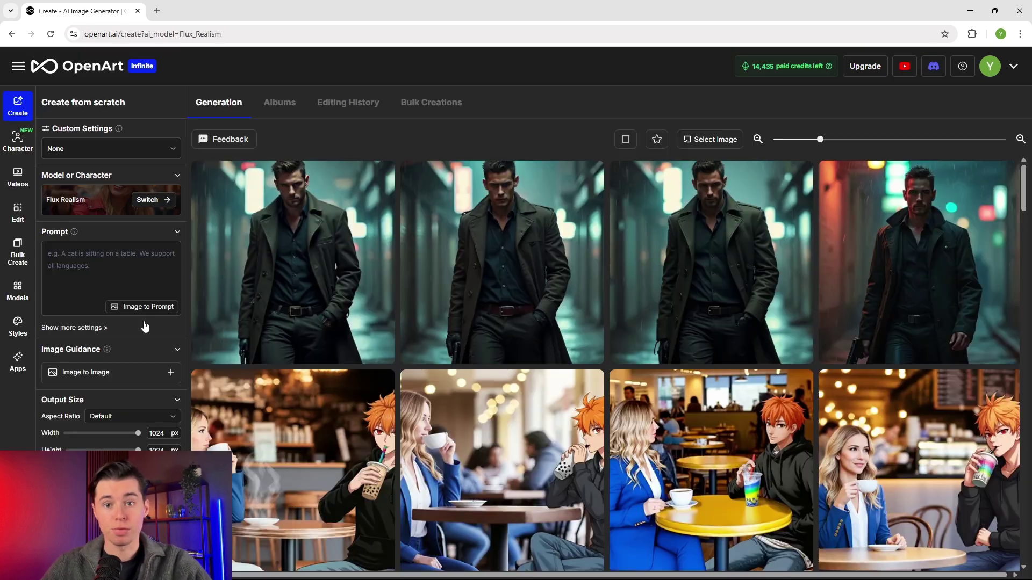
mouse_move(821, 144)
left_mouse_down()
mouse_move(806, 145)
mouse_move(817, 144)
mouse_move(814, 152)
left_mouse_up()
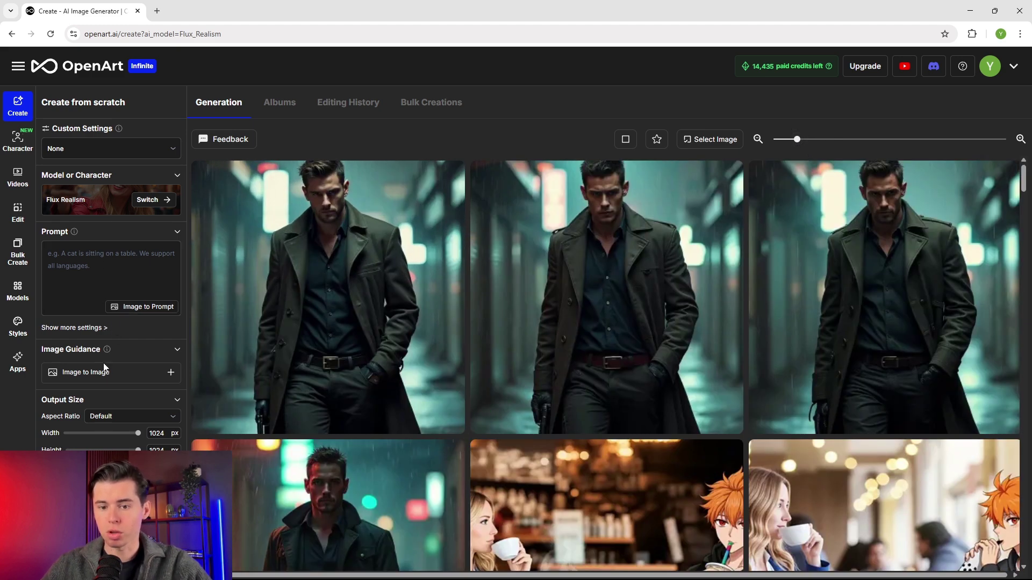
left_click(135, 417)
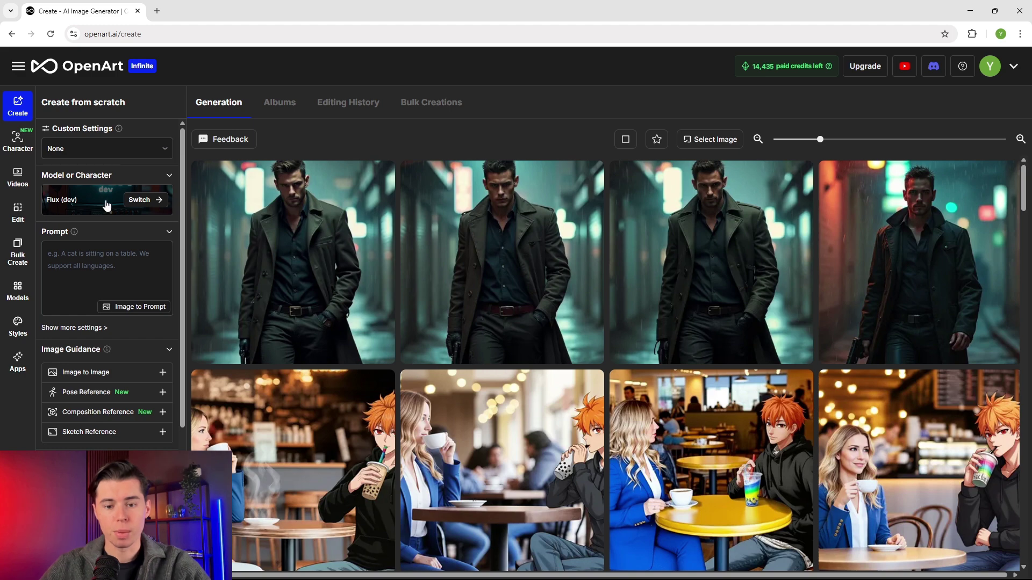
left_click(152, 200)
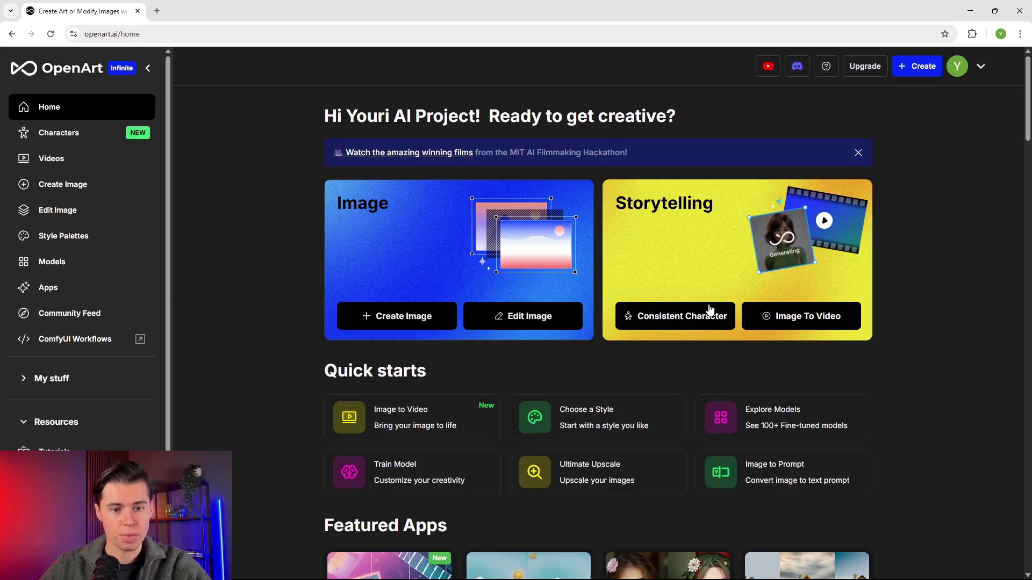
Go to Consistent Character and choose Start with One Image.
left_click(697, 324)
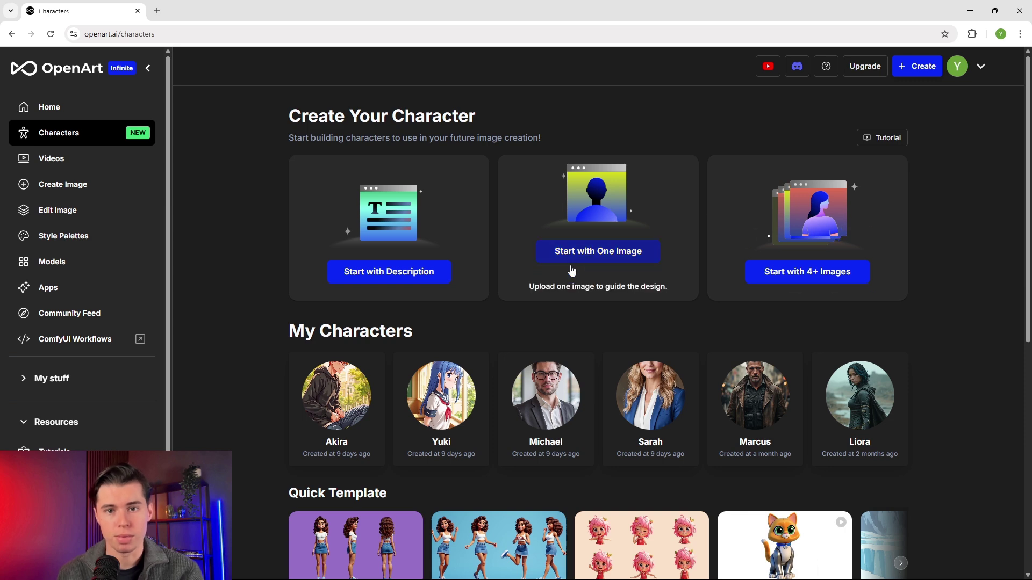
left_click(611, 259)
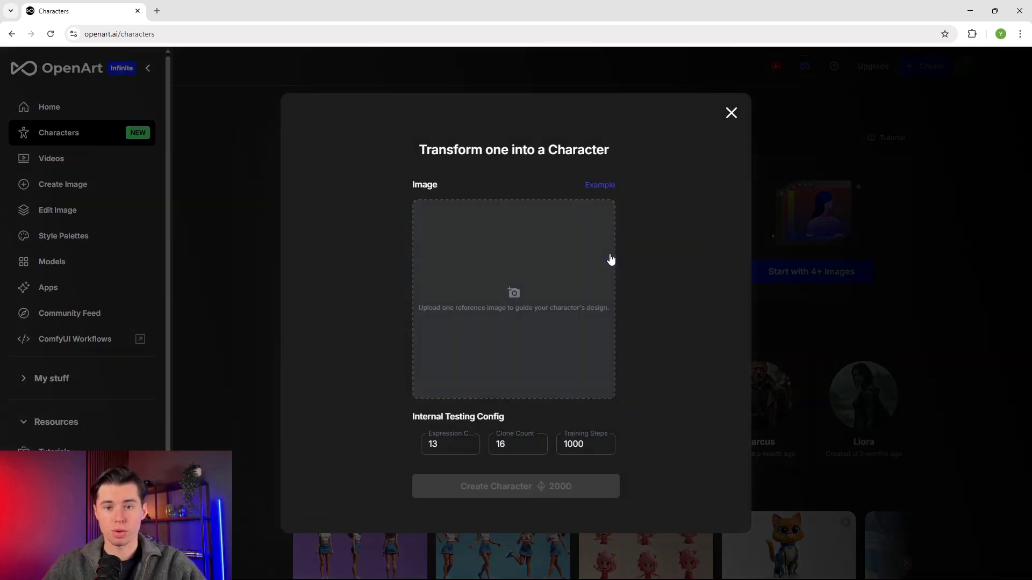
Upload the dark-coated man in the neon alley image, name it Jason, and create the character.
left_click(495, 293)
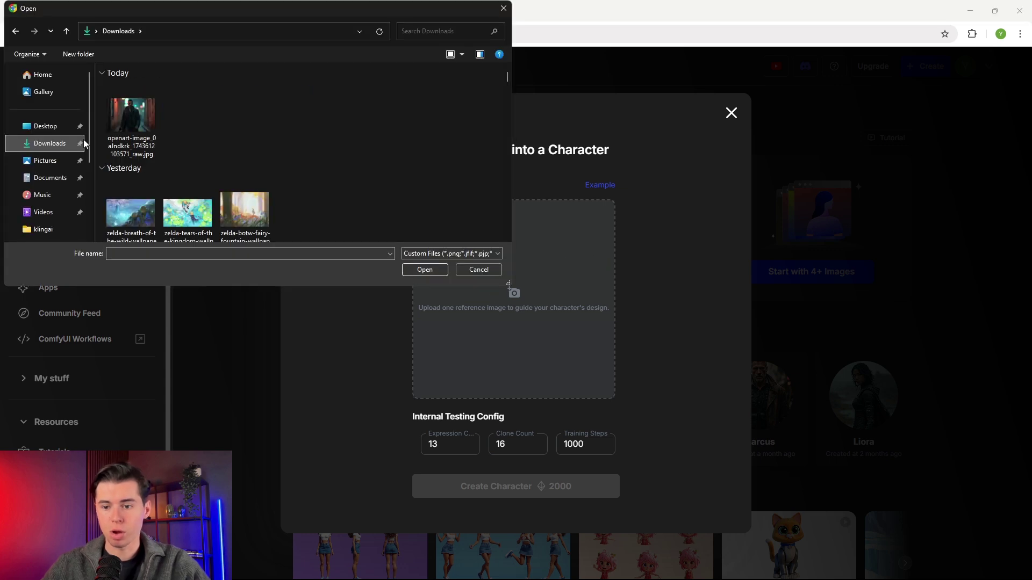
double_click(137, 115)
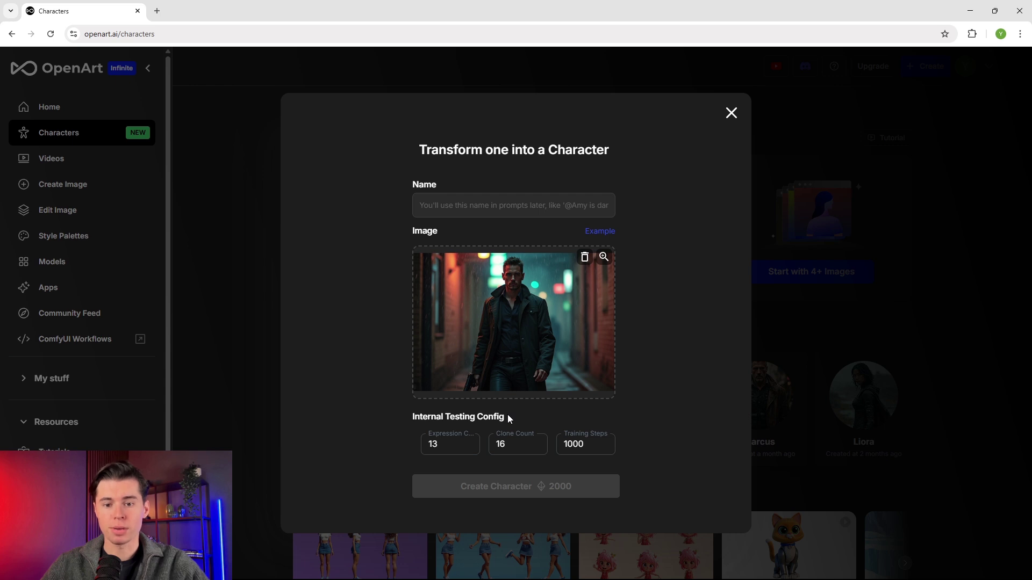
left_click(535, 205)
type("Jason")
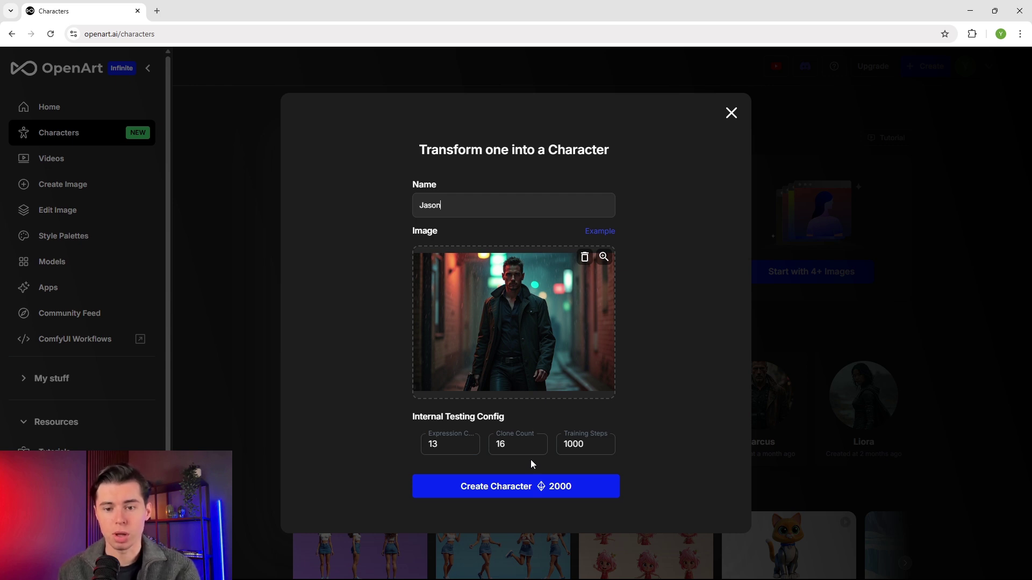
left_click(514, 488)
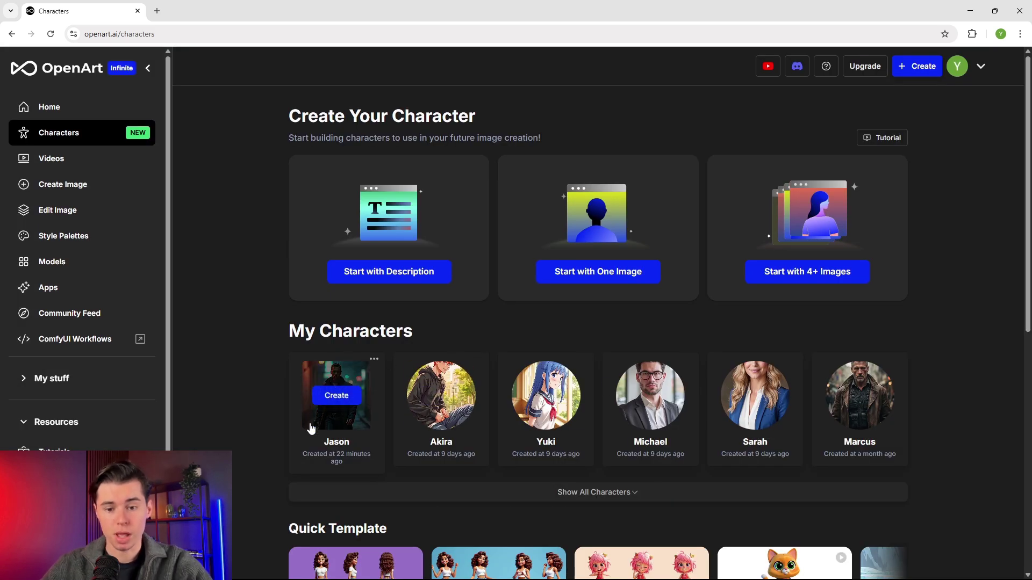
Start a Prompt & Reference generation for Jason with character weight 0.8.
left_click(338, 403)
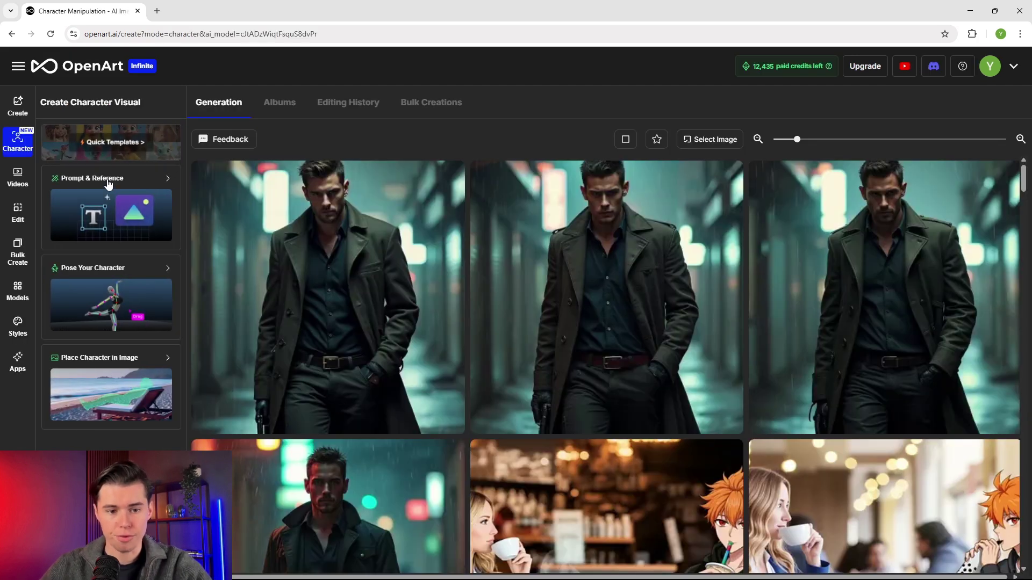
left_click(108, 183)
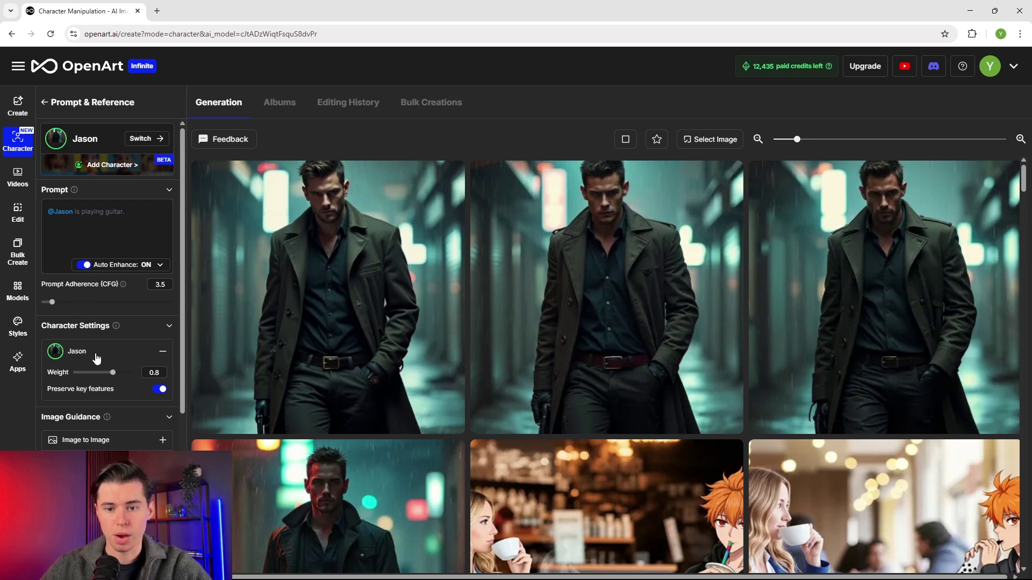
left_click_drag(112, 373, 93, 382)
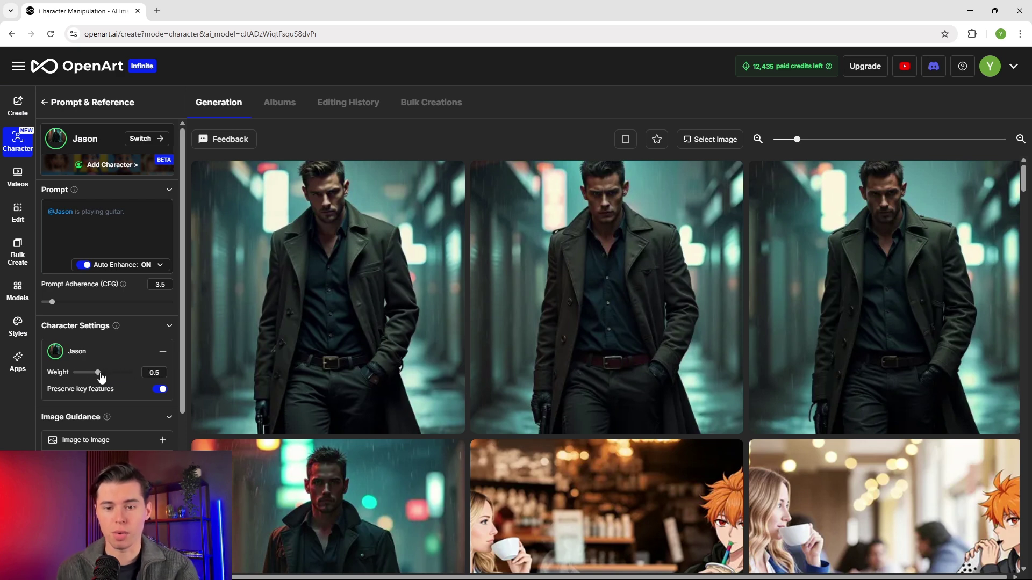
left_click_drag(98, 375, 113, 378)
Keep Preserve key features on and set the aspect ratio to Landscape.
scroll(112, 406, "down", 1)
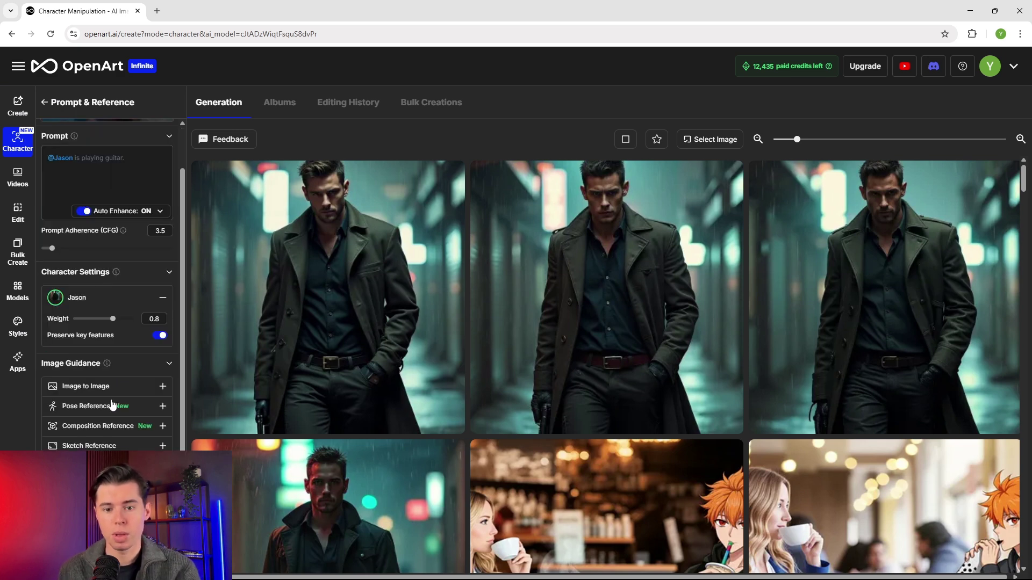
scroll(110, 400, "down", 1)
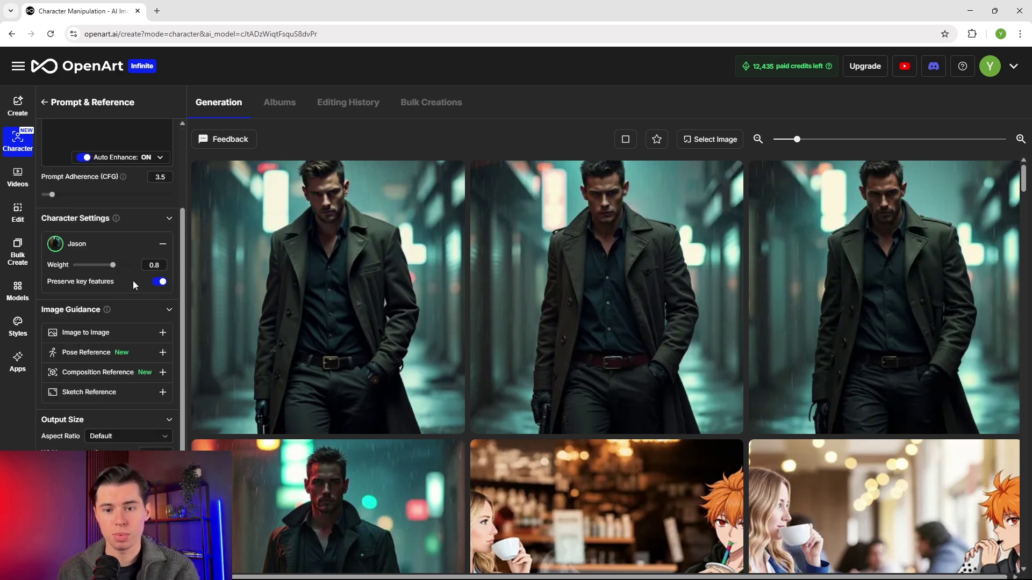
left_click(159, 284)
left_click(158, 285)
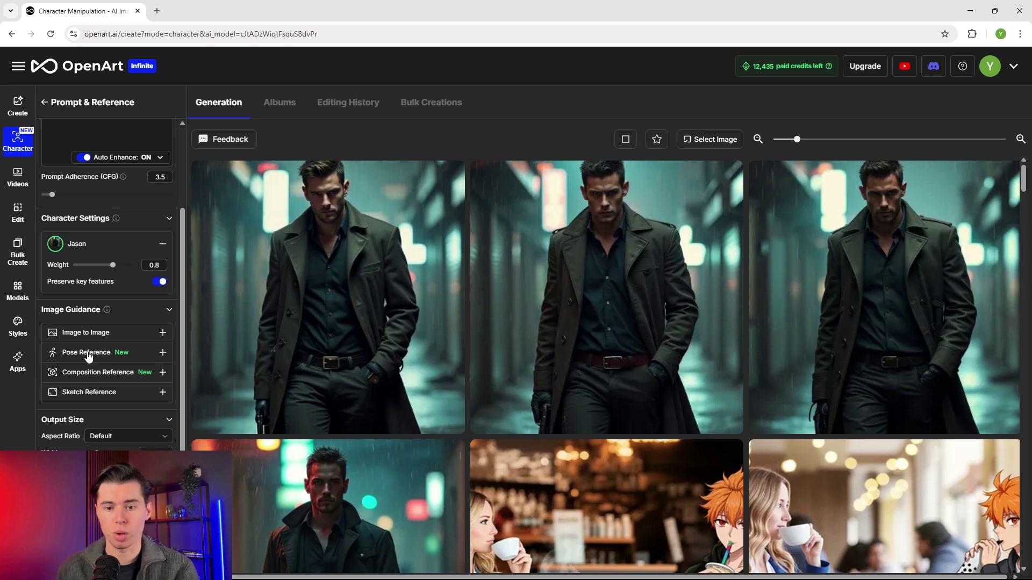
left_click(124, 436)
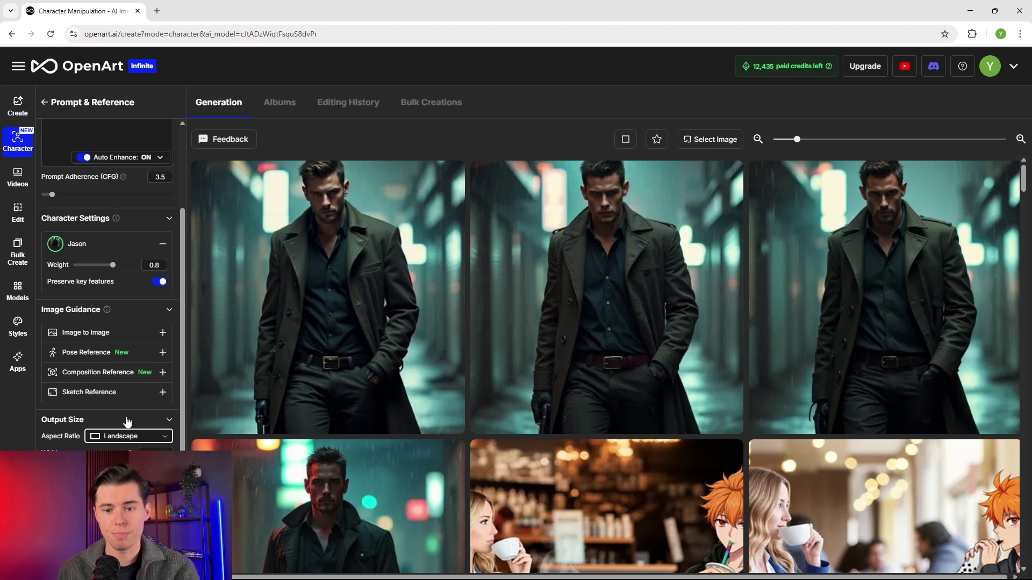
scroll(127, 421, "up", 2)
left_click(83, 225)
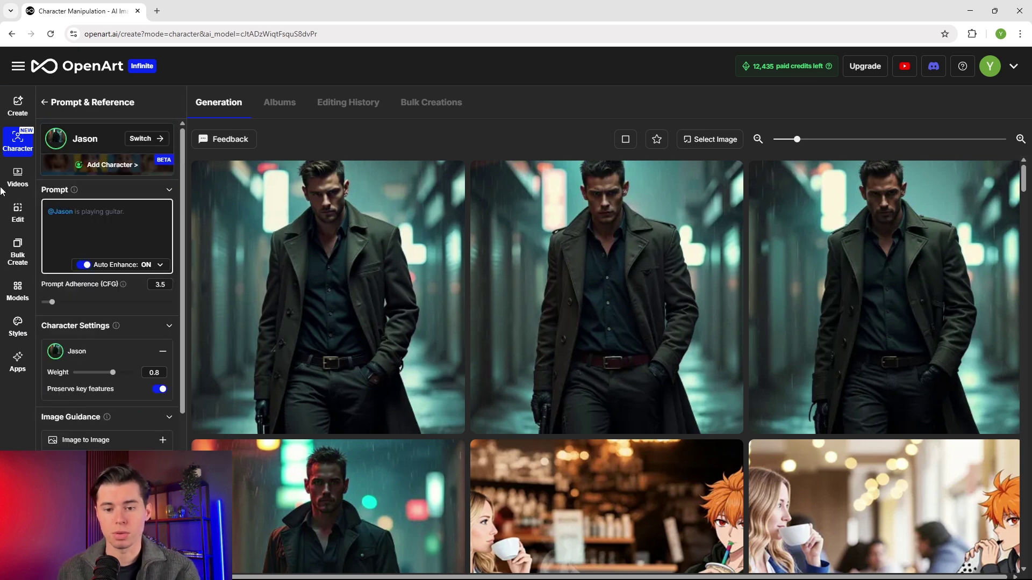
Generate Jason investigating a crime scene in a rainy neon-lit alley, then browse the results.
type("investigates a crime scene in ")
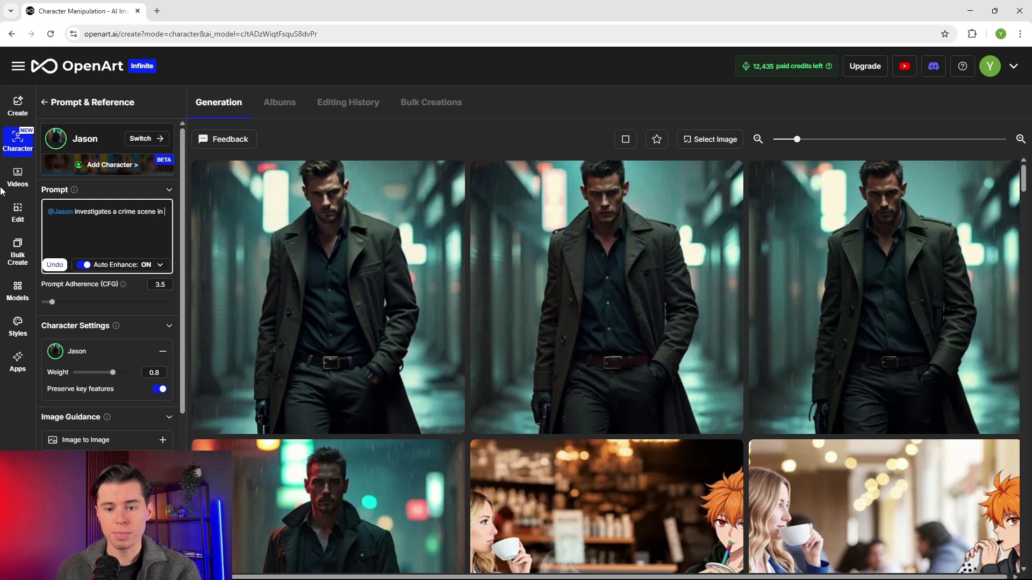
type("a rainy neon-lit alleyway, holograph")
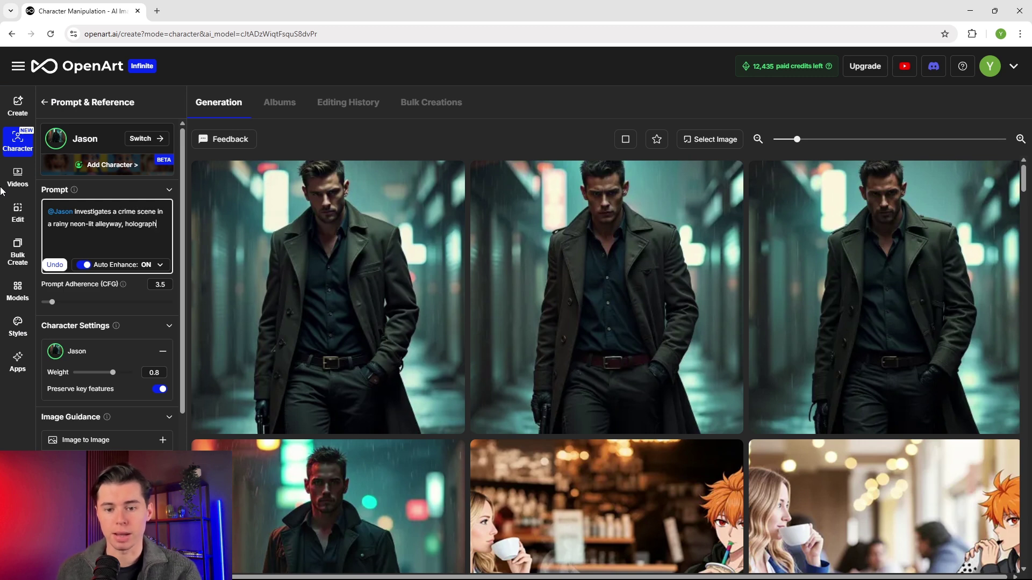
type("ic police tape, cyberpunk")
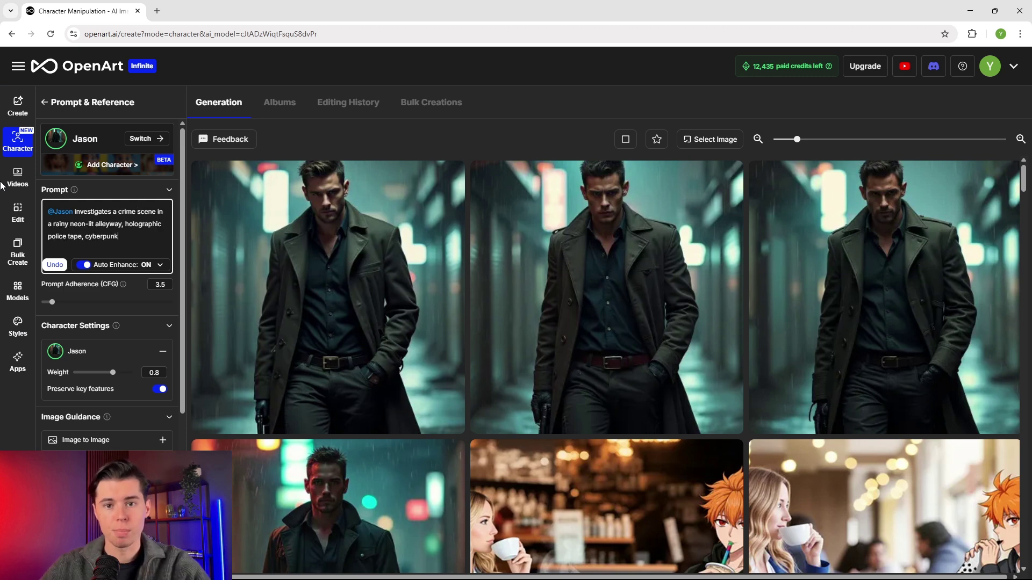
type(" city in the background, cinematic lighting.")
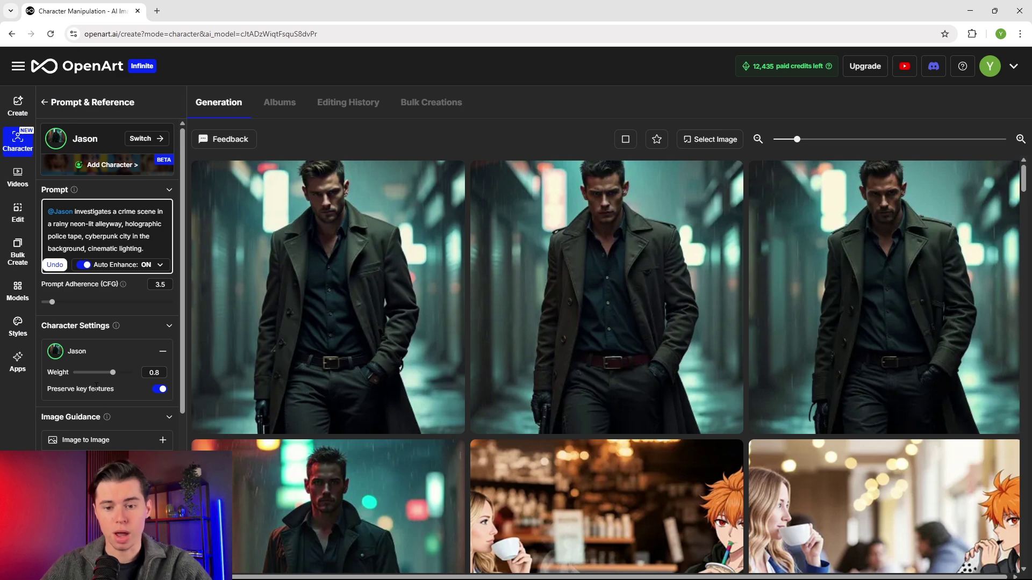
scroll(127, 412, "down", 2)
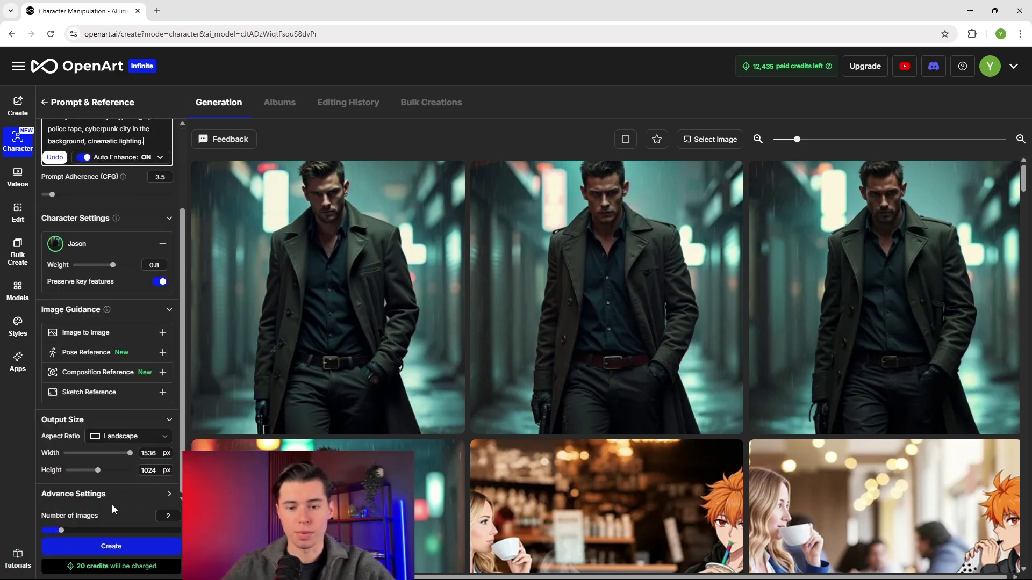
left_click(110, 547)
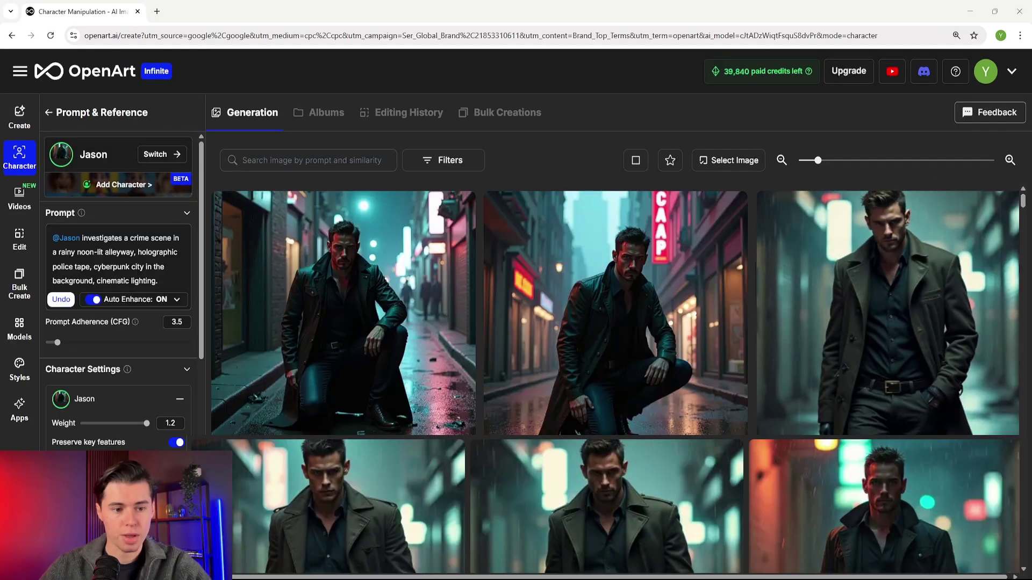
left_click(616, 322)
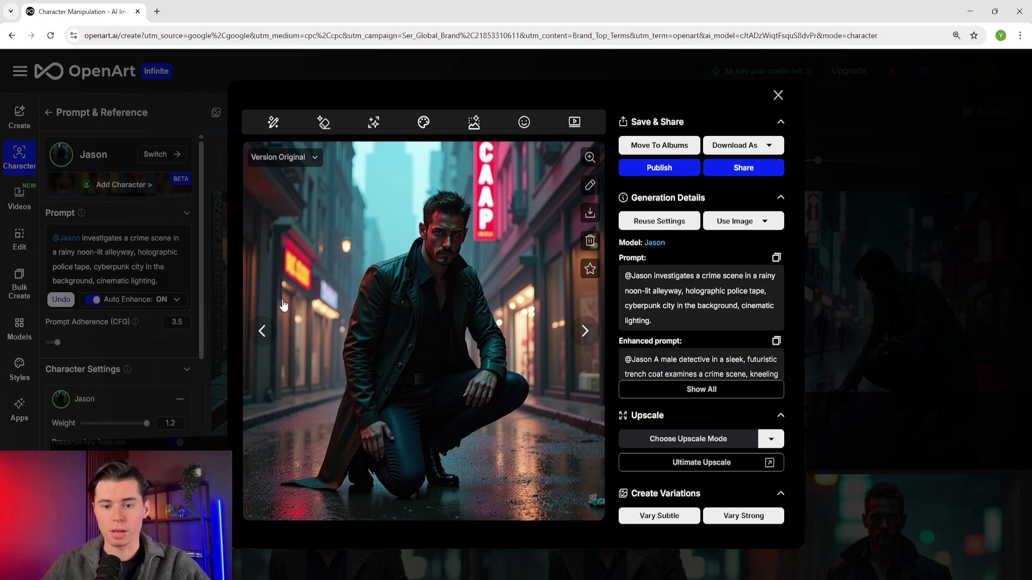
left_click(263, 331)
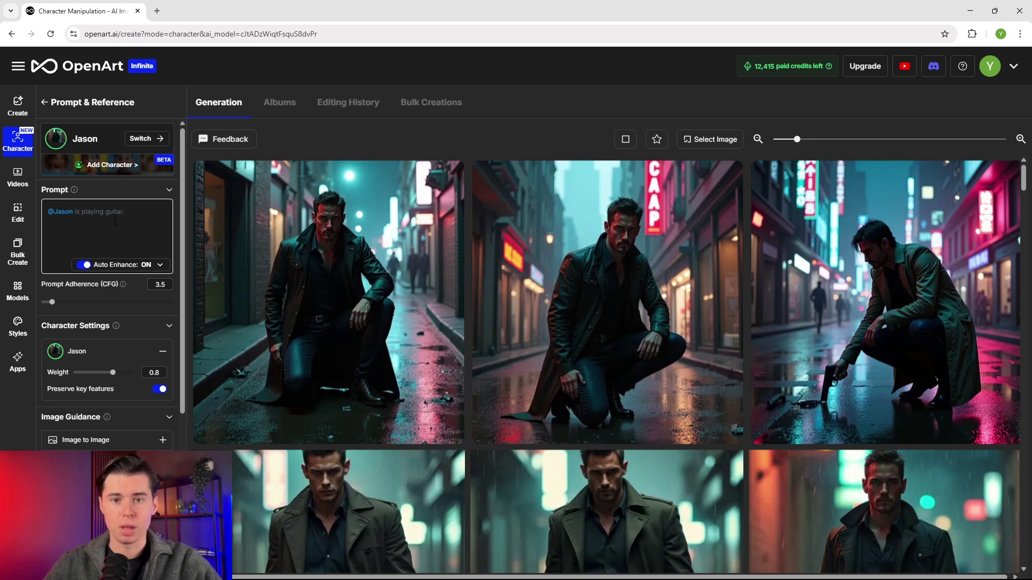
Generate Jason in a high-tech office analyzing data on floating screens and inspect a result.
left_click(115, 222)
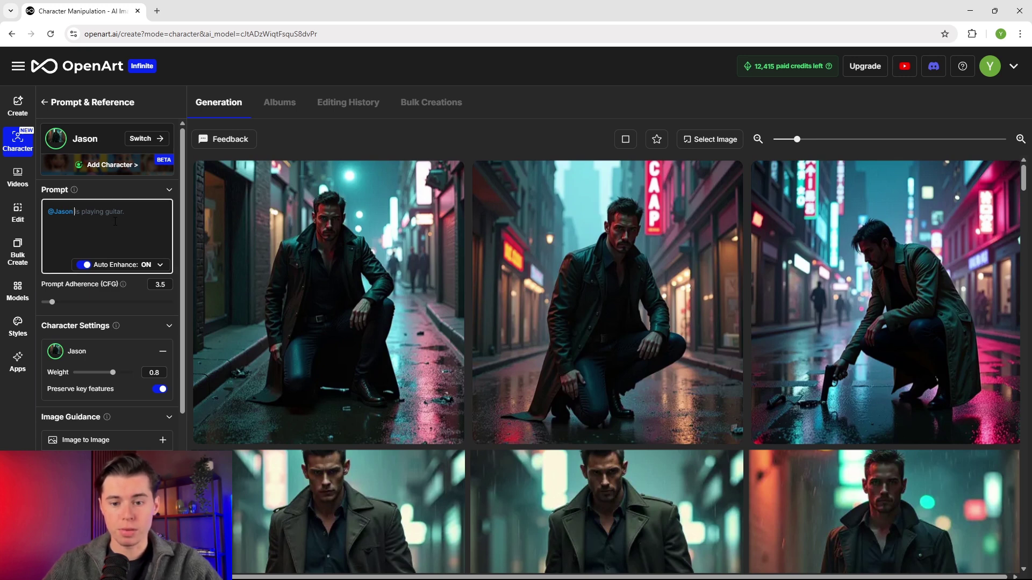
type("sits in a h")
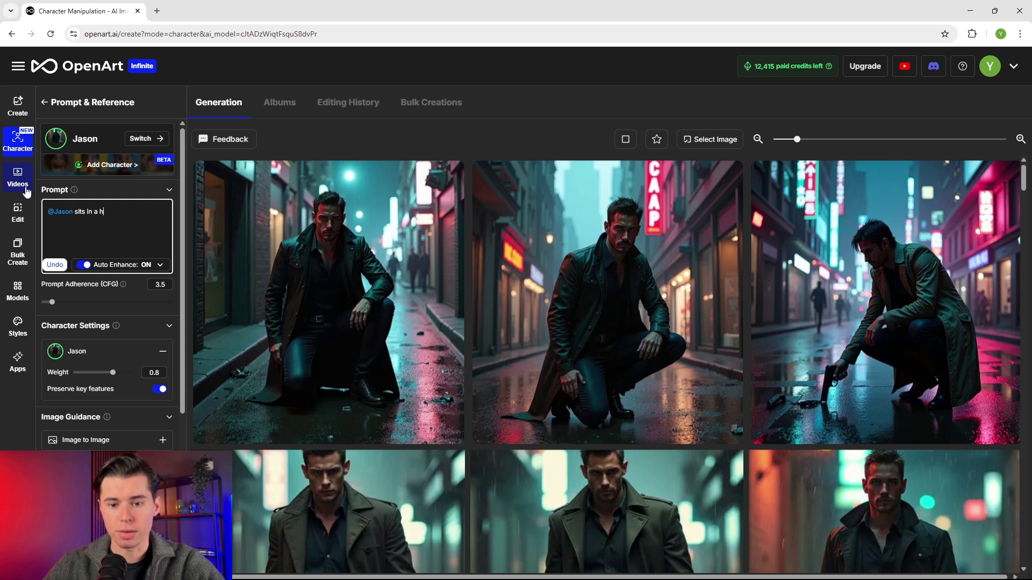
type("igh-tech office, analy")
type("zing d")
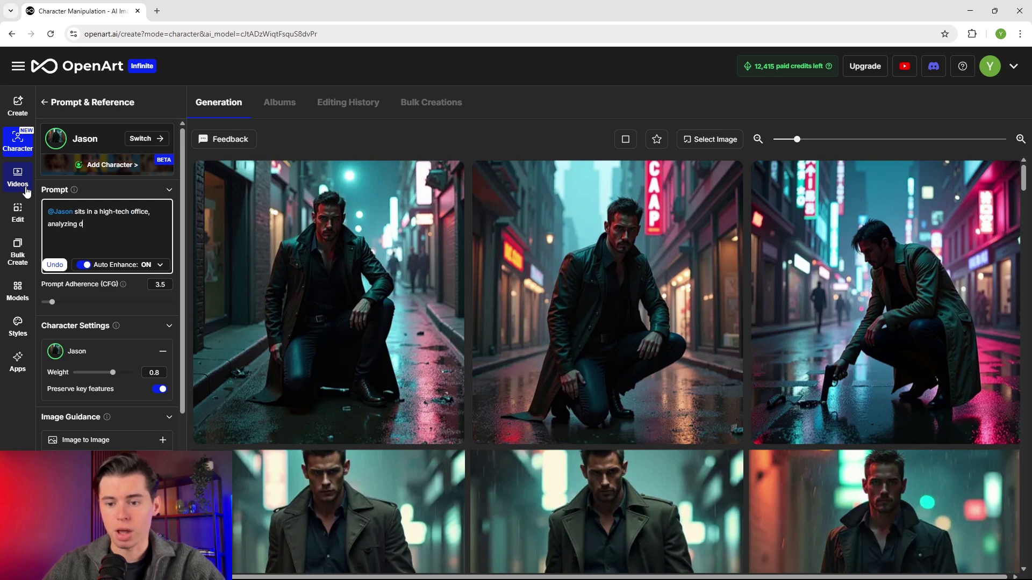
type("ata on multiple floating screens, city skyline visible through lar")
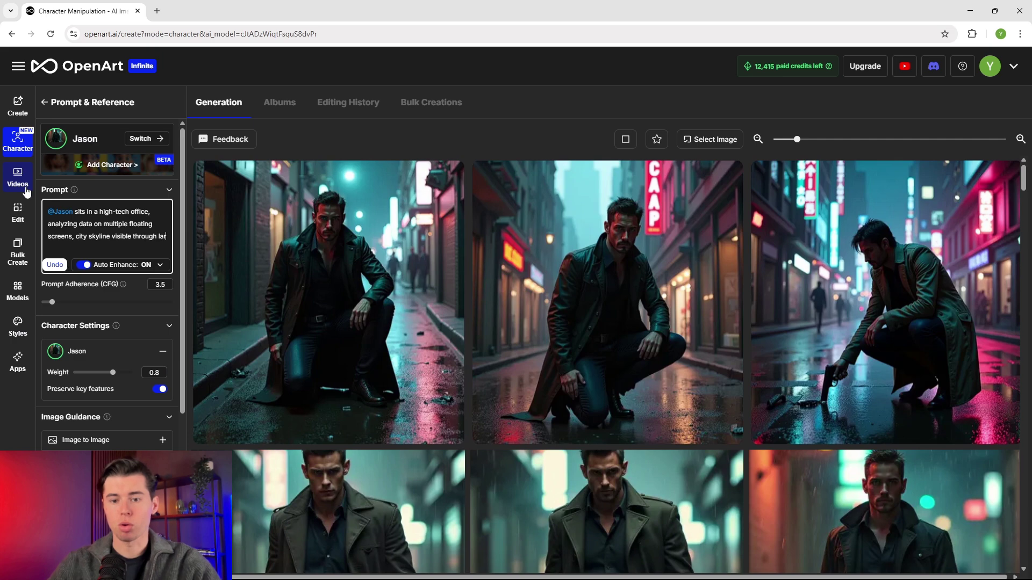
type("ge windows")
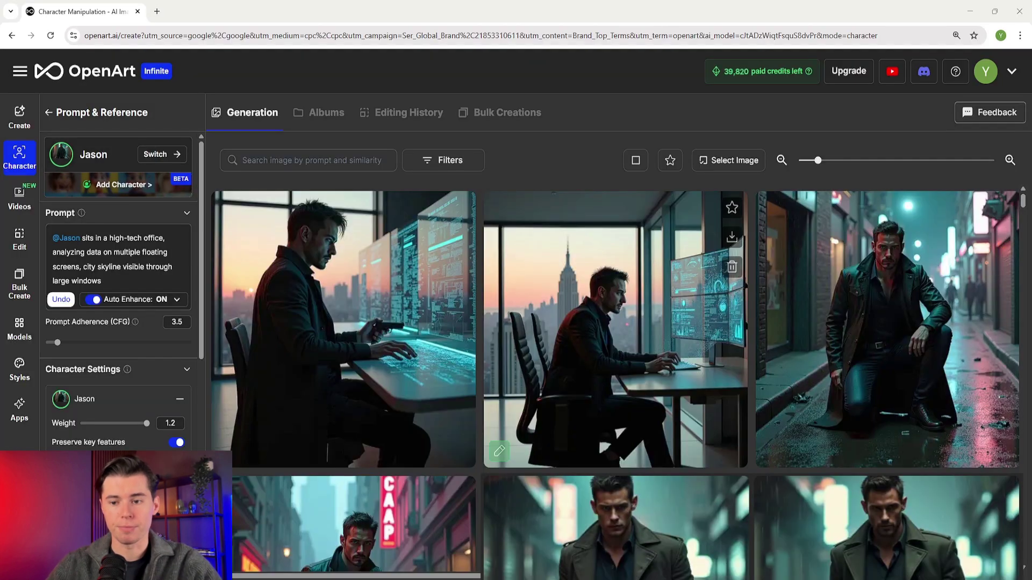
left_click(630, 324)
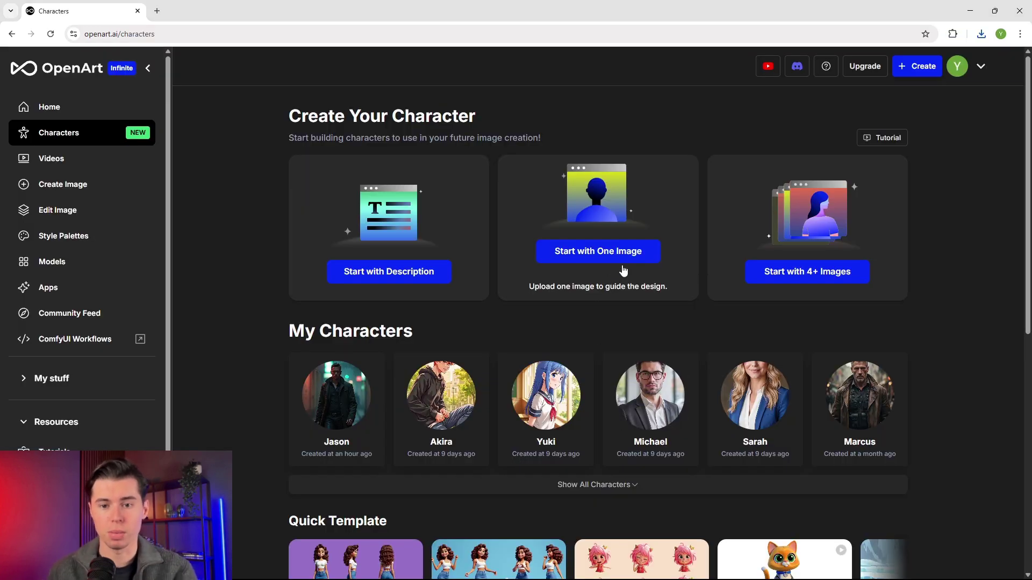
Create the character Amber from the red-haired woman image.
left_click(622, 270)
left_click(495, 289)
double_click(188, 117)
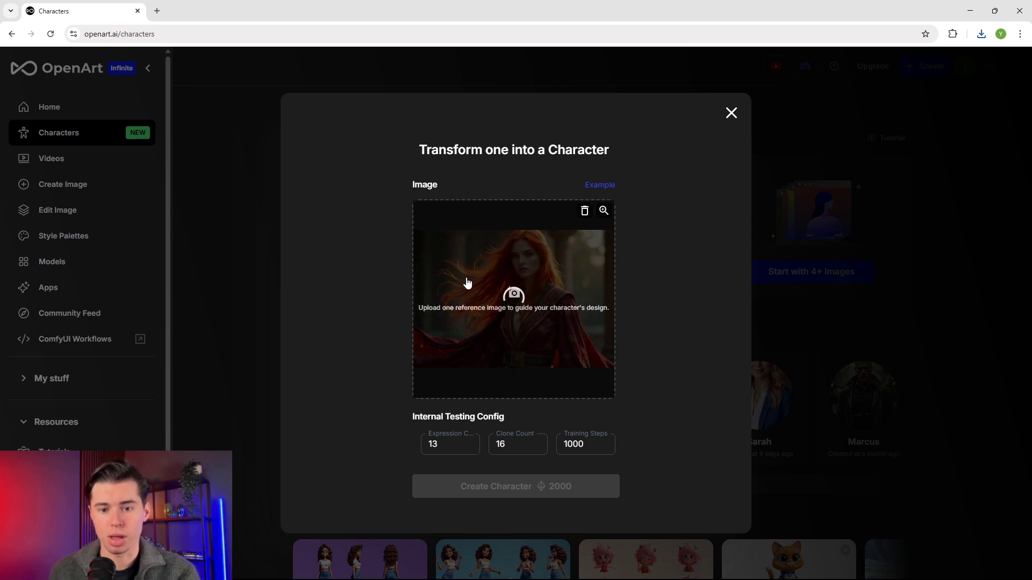
left_click(450, 203)
type("Amber")
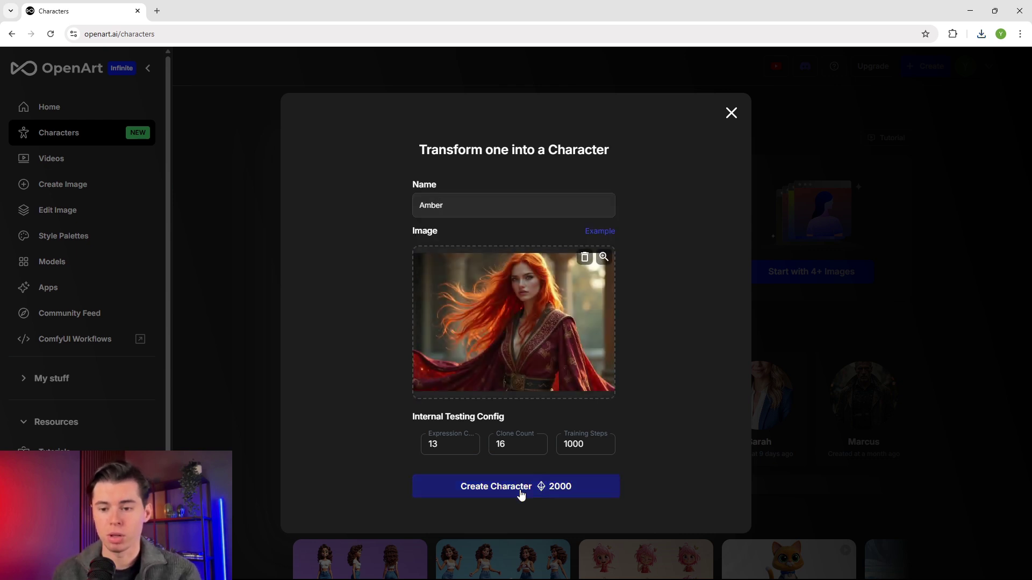
left_click(520, 489)
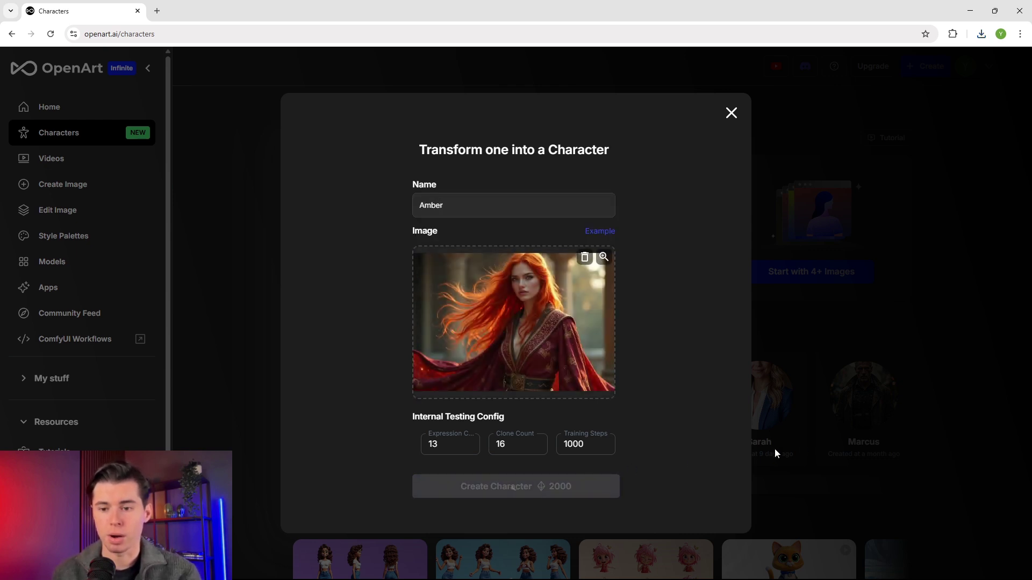
Create the character Mike from the armoured knight image.
left_click(459, 288)
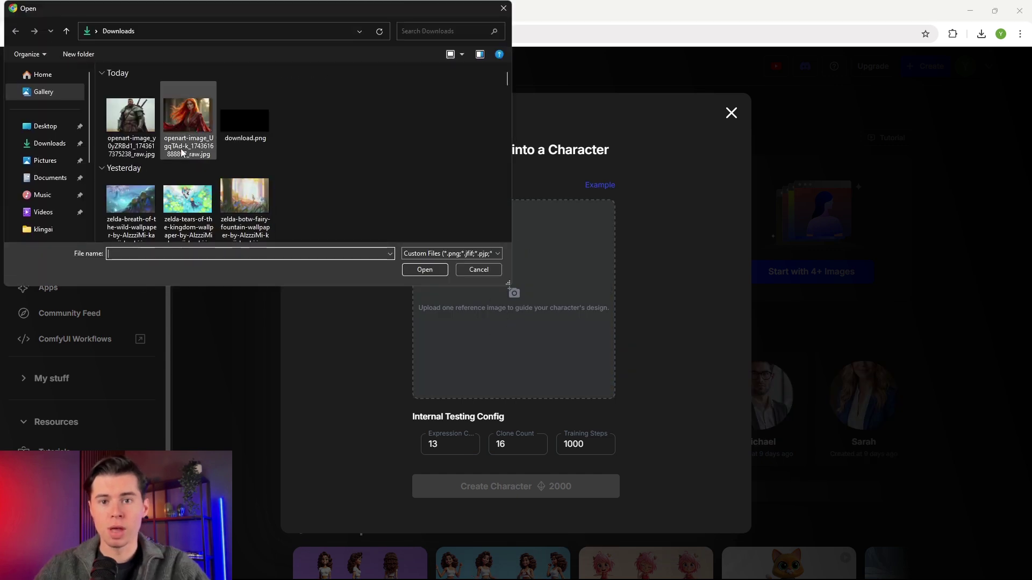
double_click(134, 114)
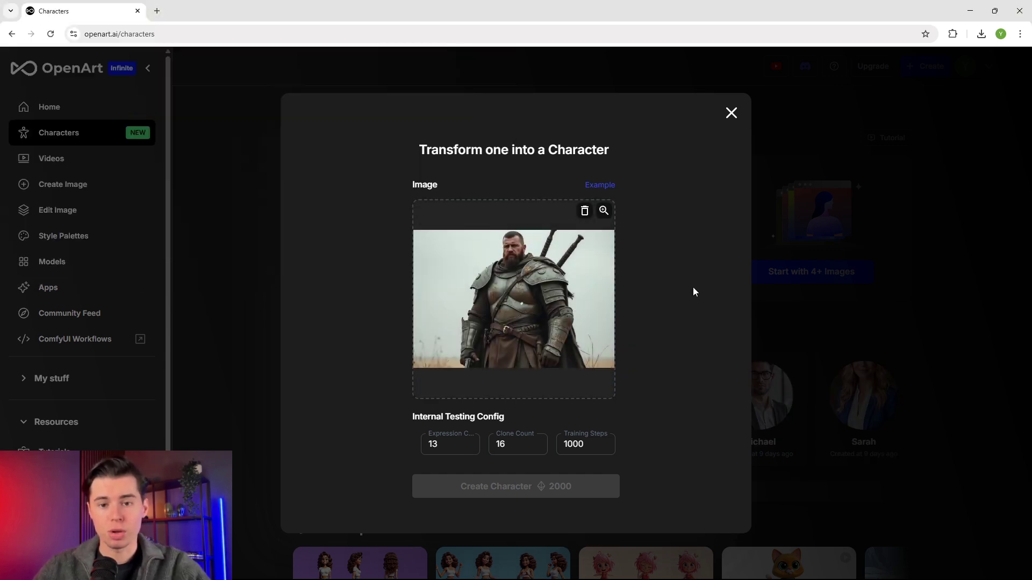
left_click(520, 206)
type("Mike")
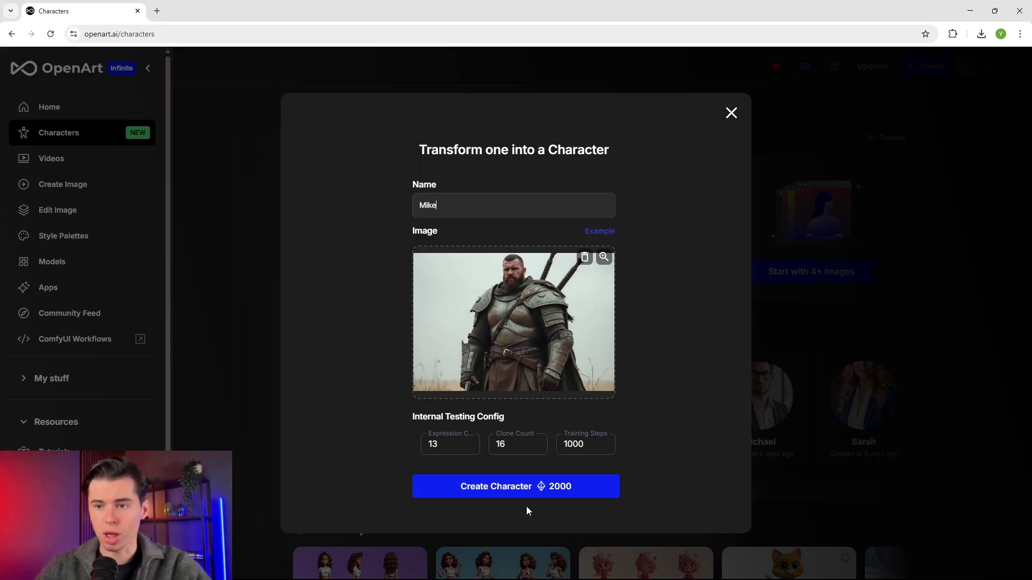
left_click(532, 490)
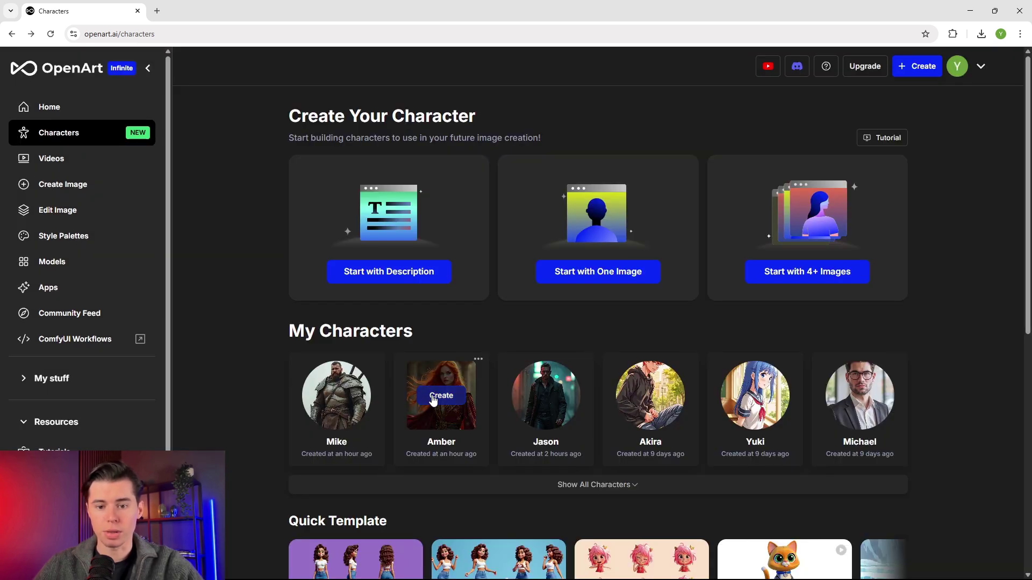
Add Mike alongside Amber and prompt them planning their journey in an ancient tavern.
left_click(434, 398)
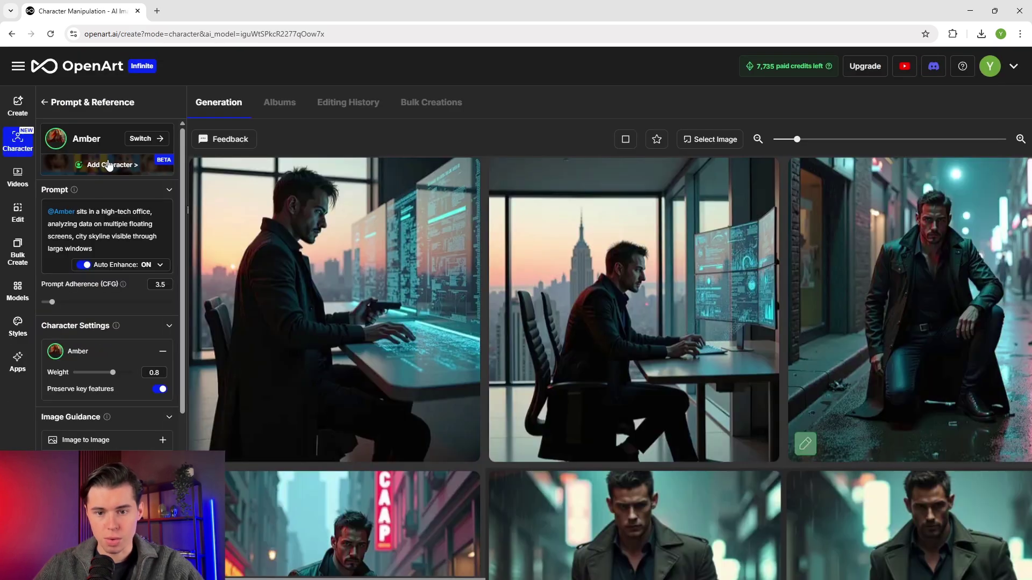
left_click(102, 170)
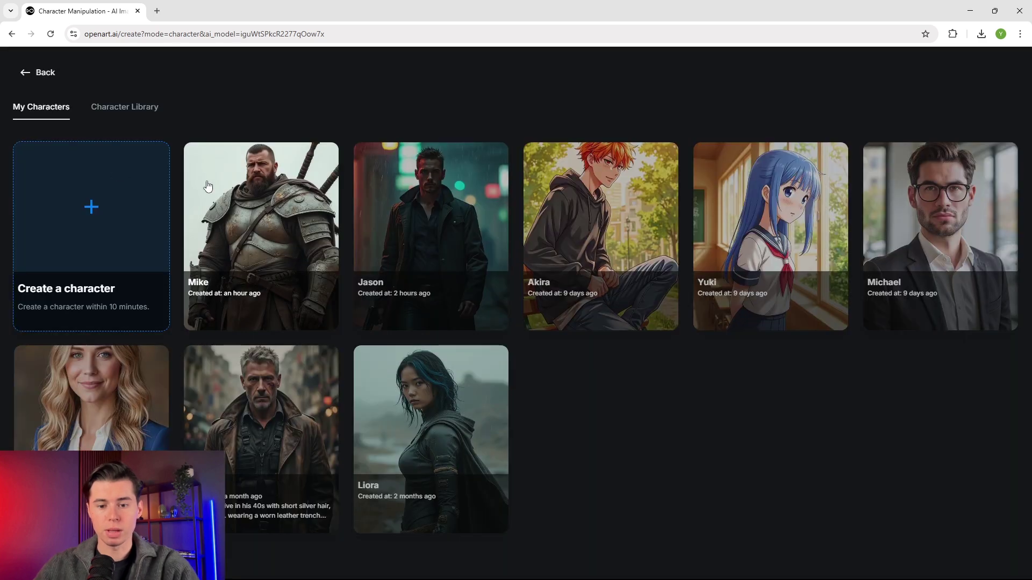
left_click(281, 195)
left_click_drag(76, 242, 76, 279)
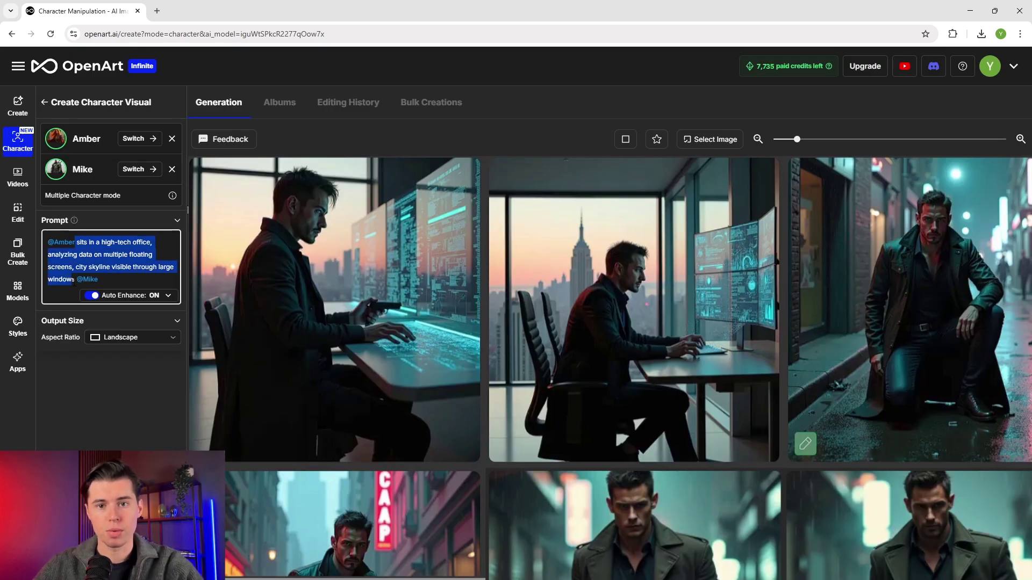
type("and @Mike planning their journe")
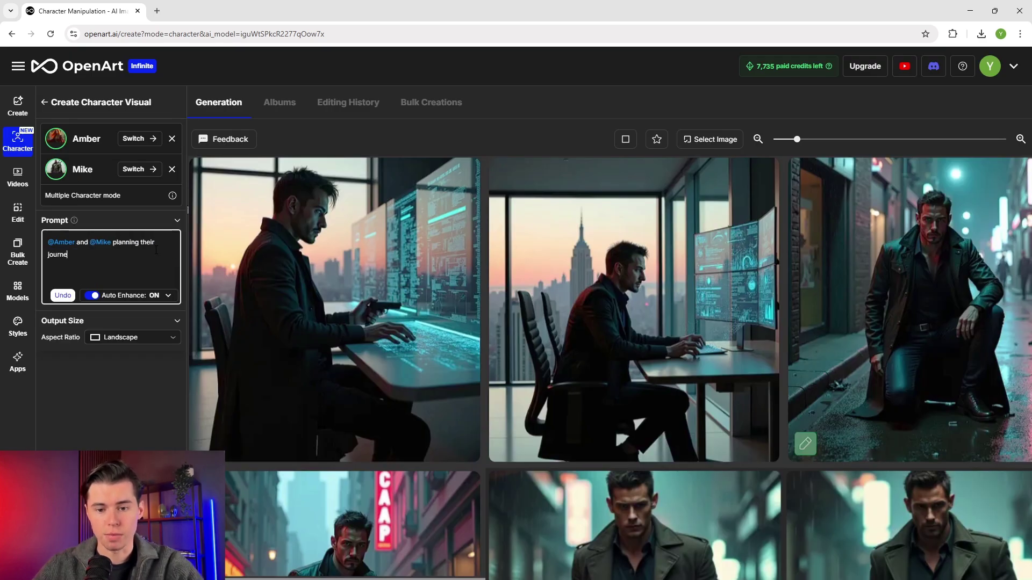
type("y in an ancient tavern. Amber pointin")
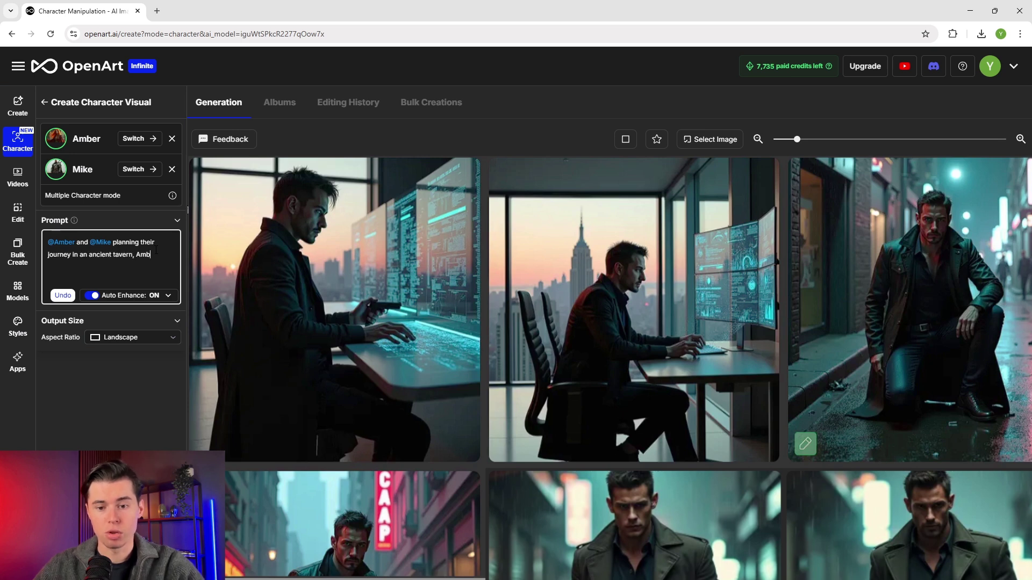
type("g at a mystical map.")
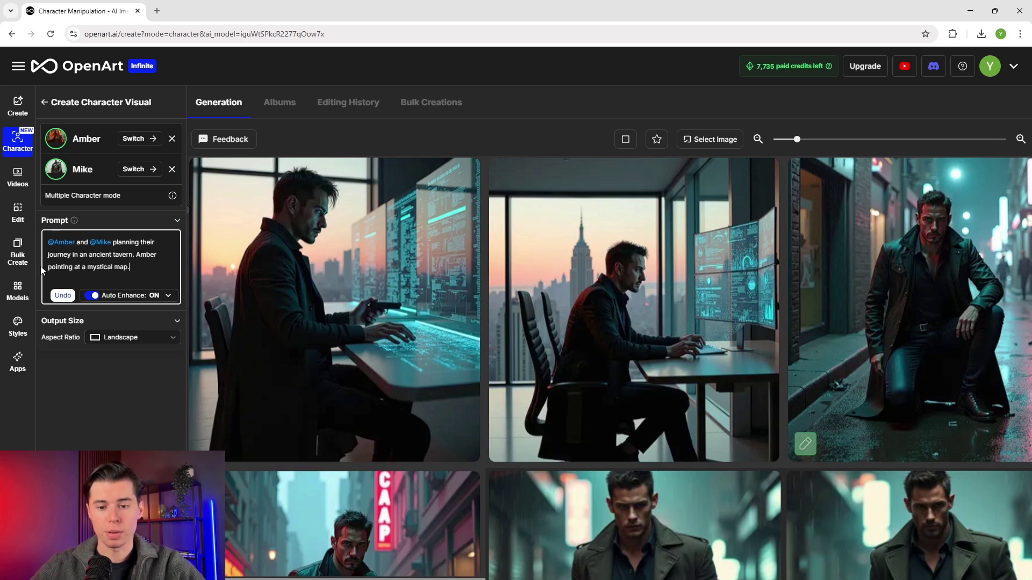
type(" Mike examining his weapon, warm firelight, fantasy setting, detaile")
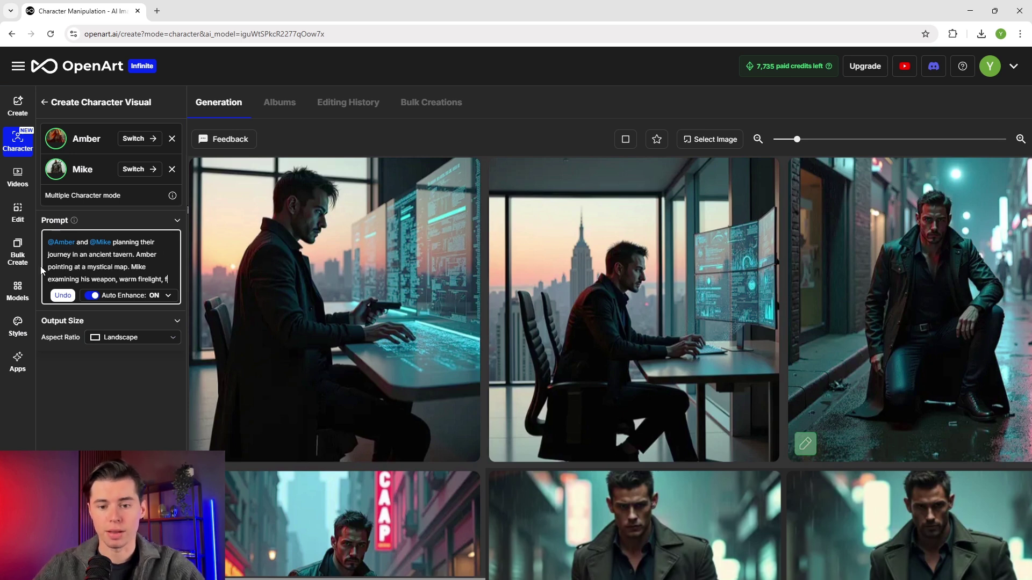
type("d medieval environment.")
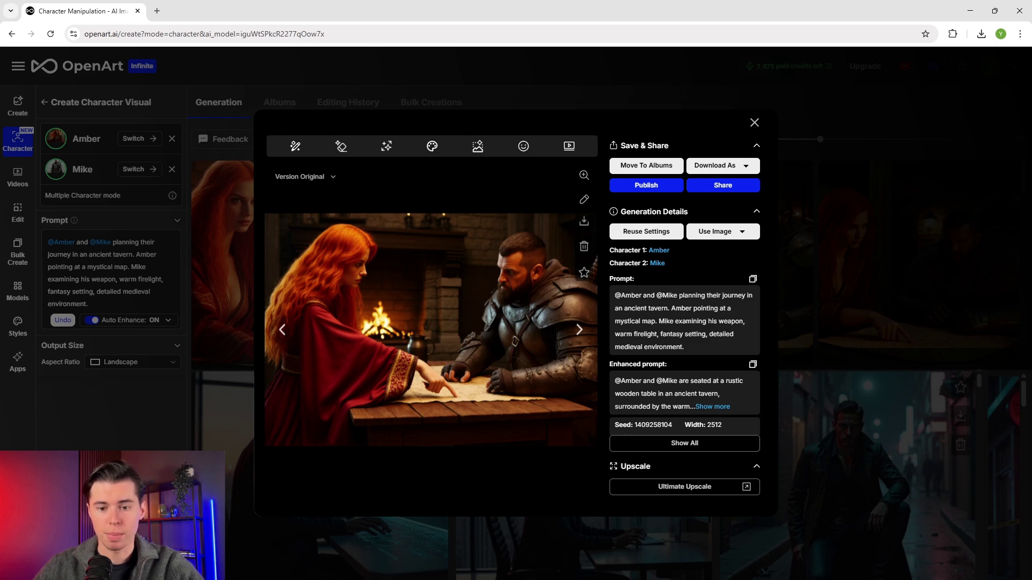
Replace the scene text with Amber and Mike battling dark creatures in an enchanted forest.
left_click_drag(113, 241, 136, 291)
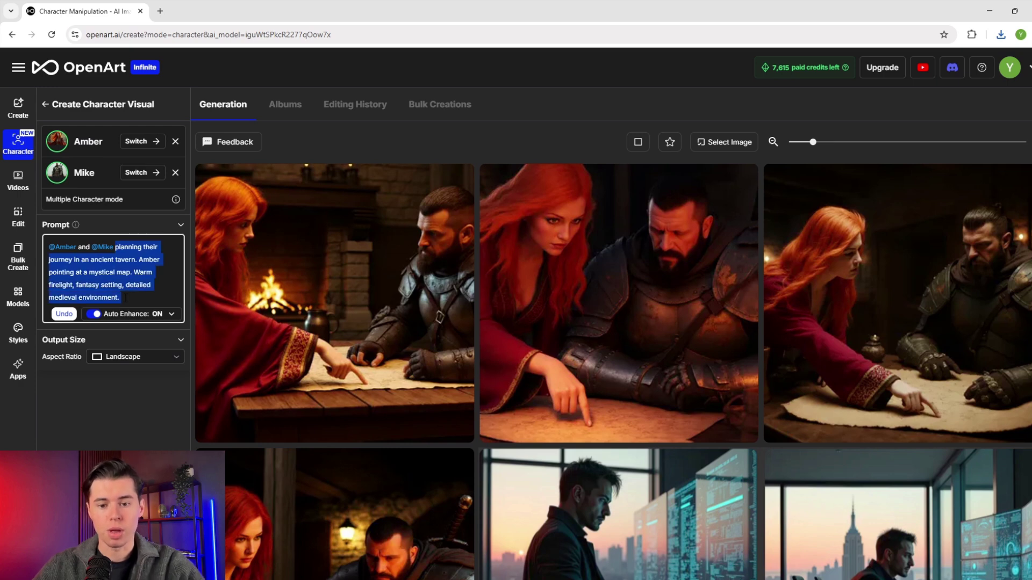
type("battling d")
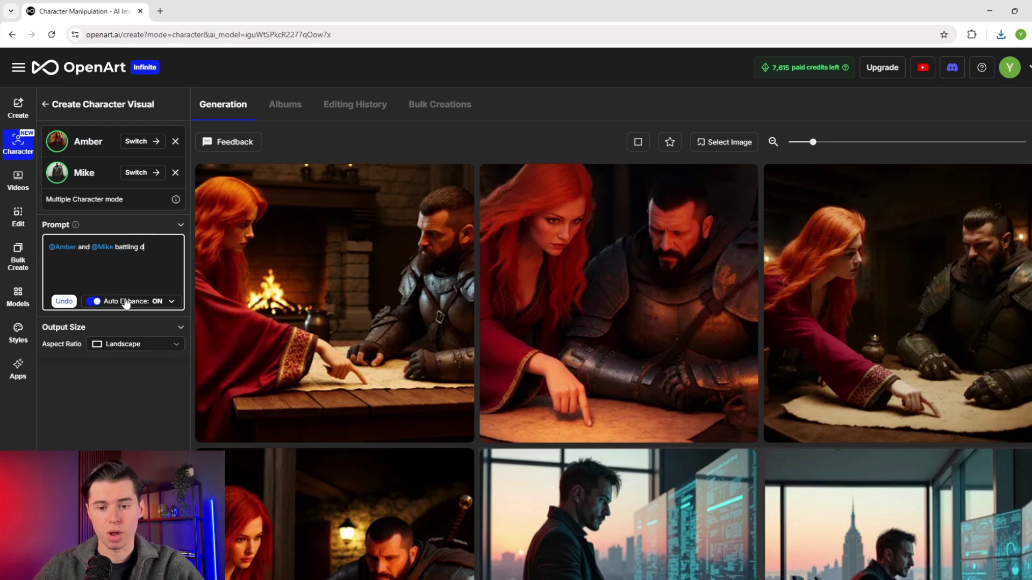
type("ark creatures in an anc")
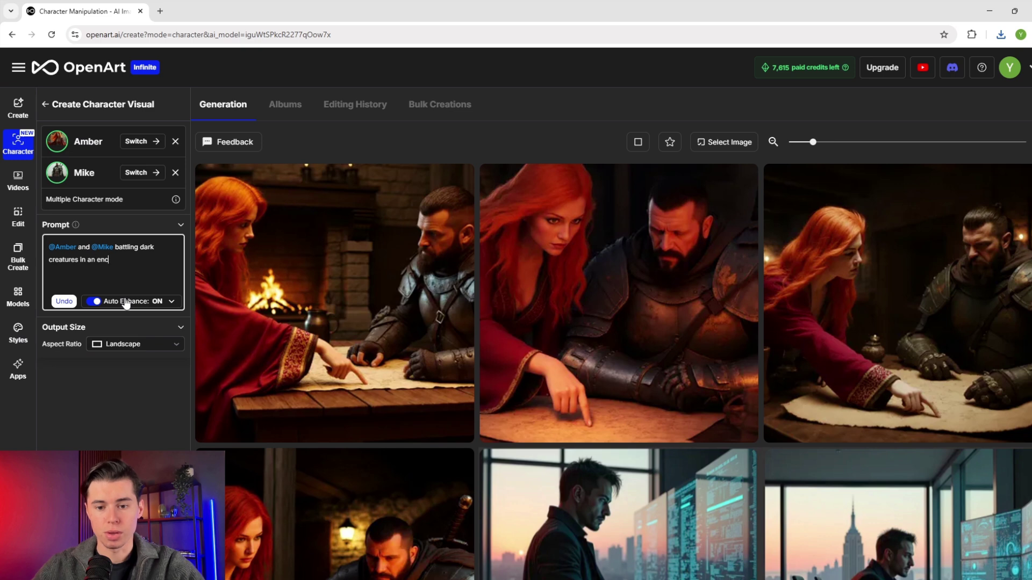
type("hanted forest. Amber casting")
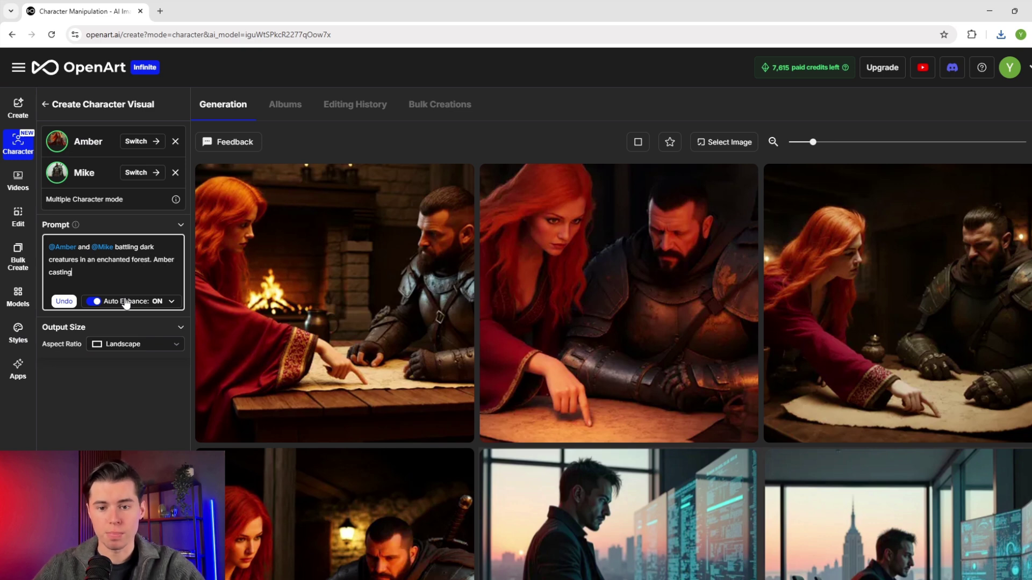
type(" a powerful spell with glowing")
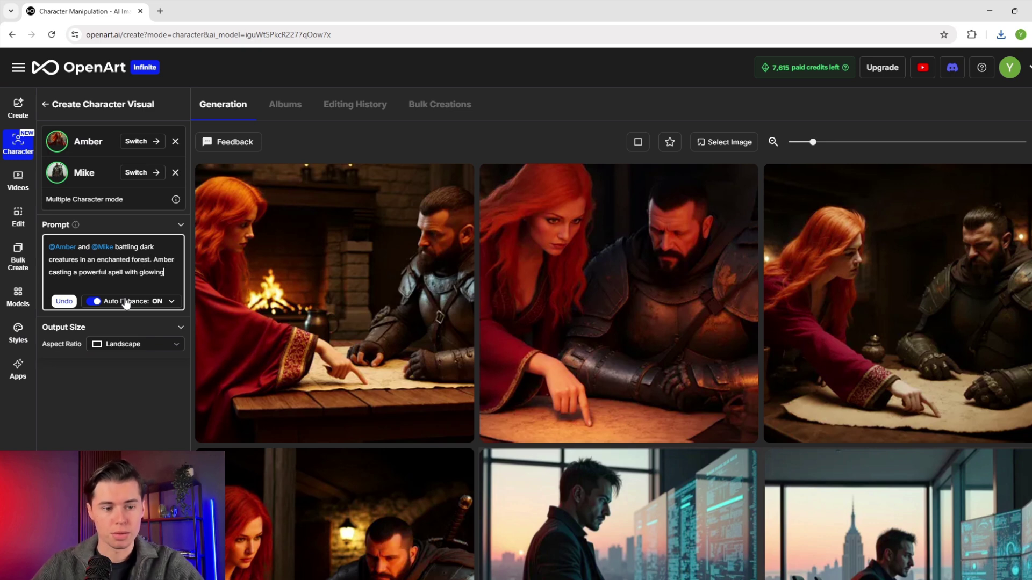
type(" hands. Mike defending with his sword.")
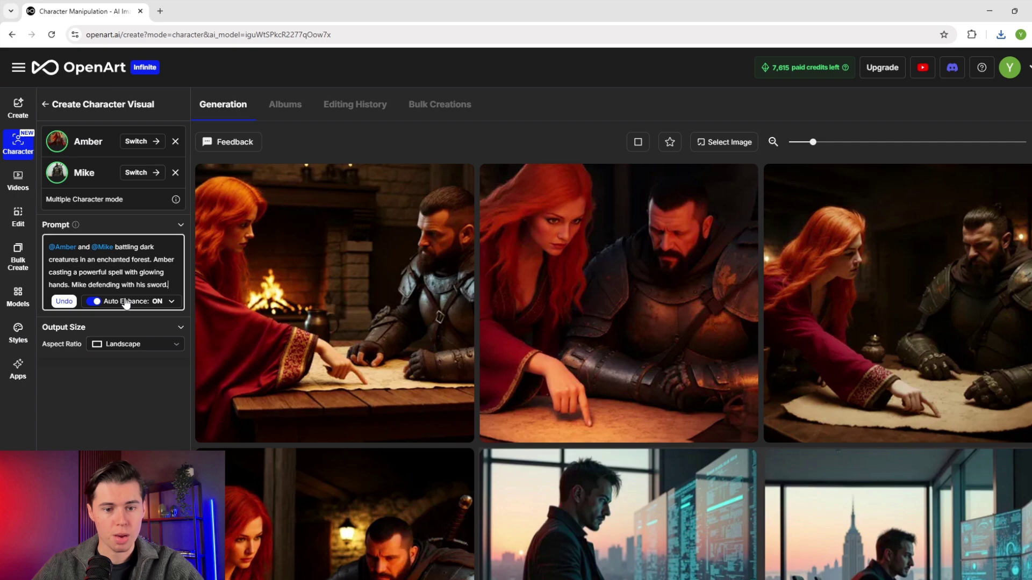
type(" Moonlight filtering through trees, fantasy action scene.")
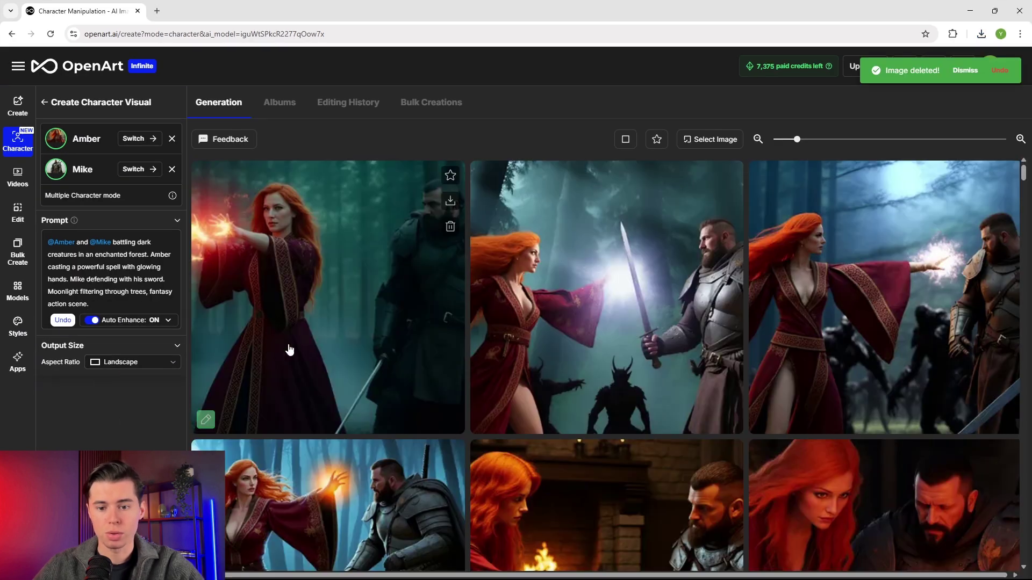
Open the first forest battle image and step through the next three in the batch.
left_click(290, 352)
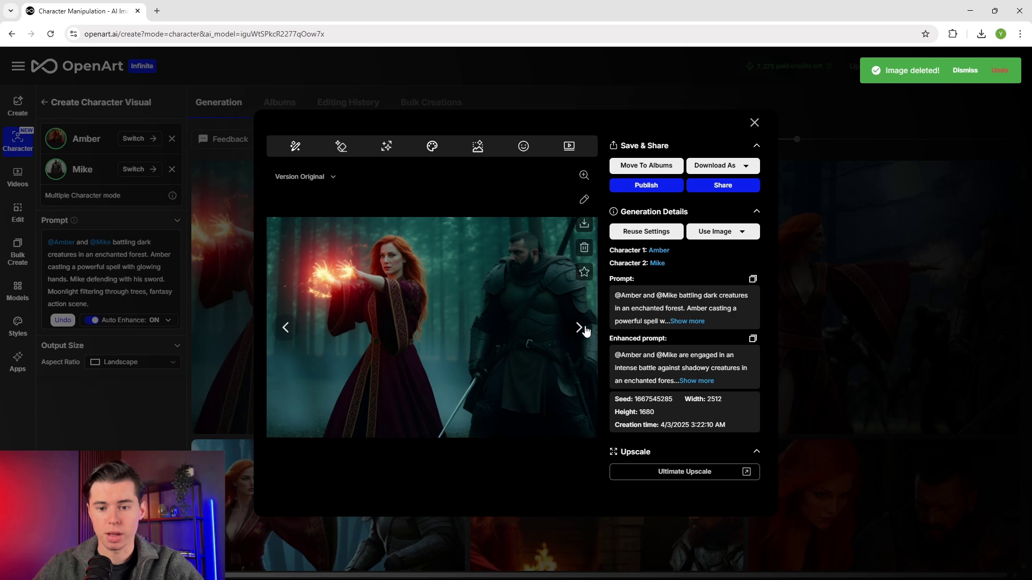
left_click(583, 330)
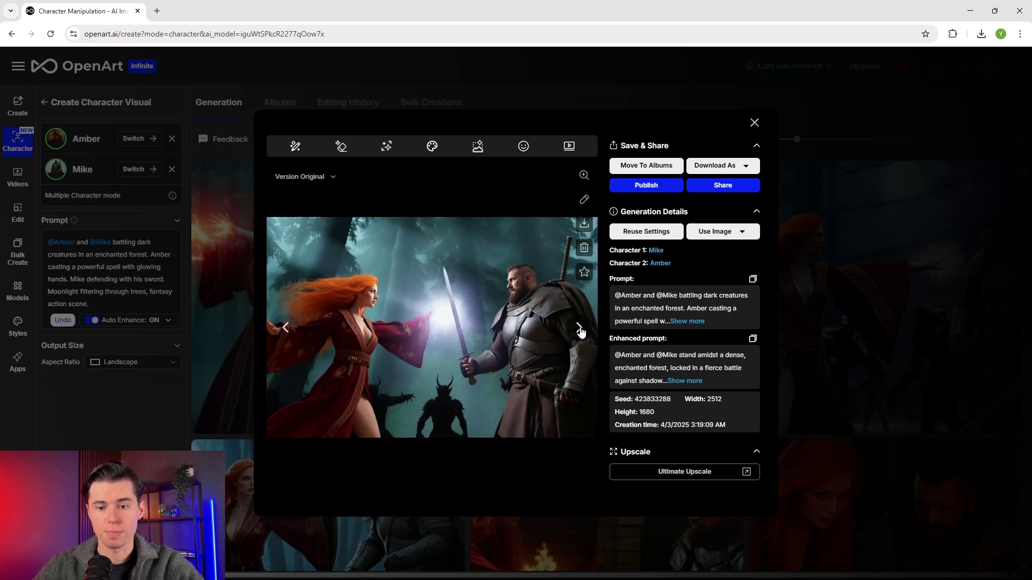
left_click(580, 329)
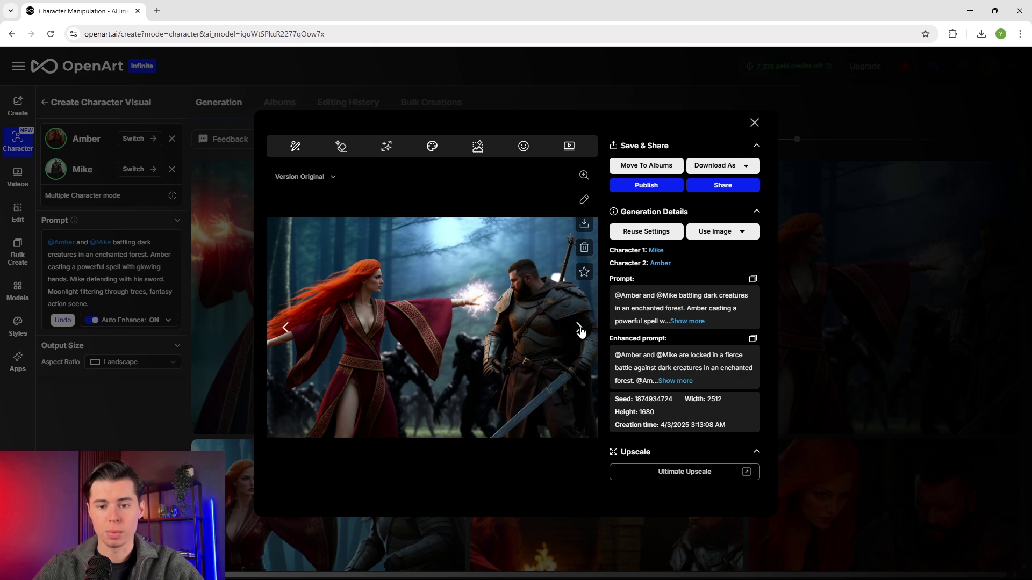
left_click(579, 328)
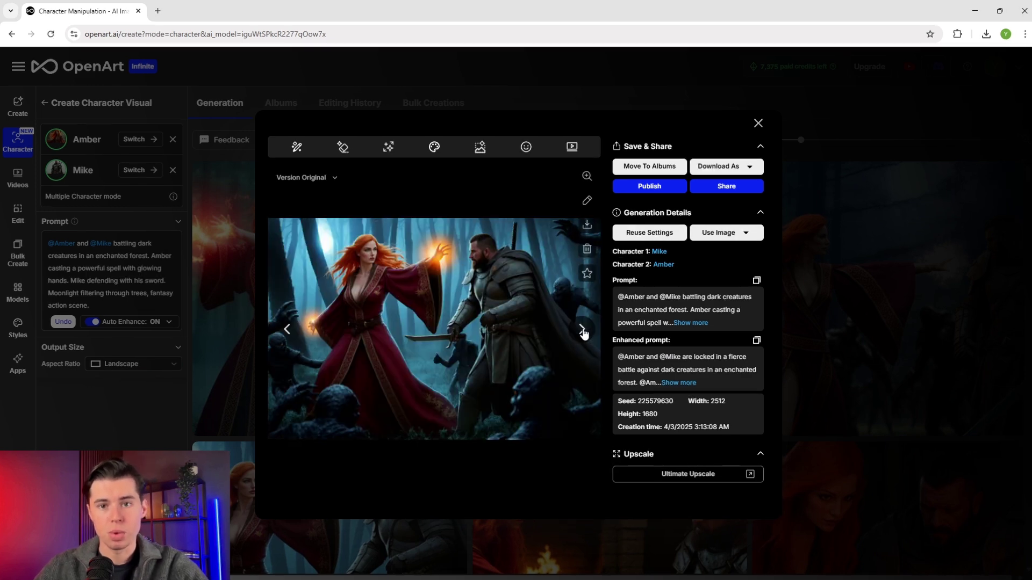
Close the enlarged view and send Jason's detective office image to Image to Video.
left_click(900, 333)
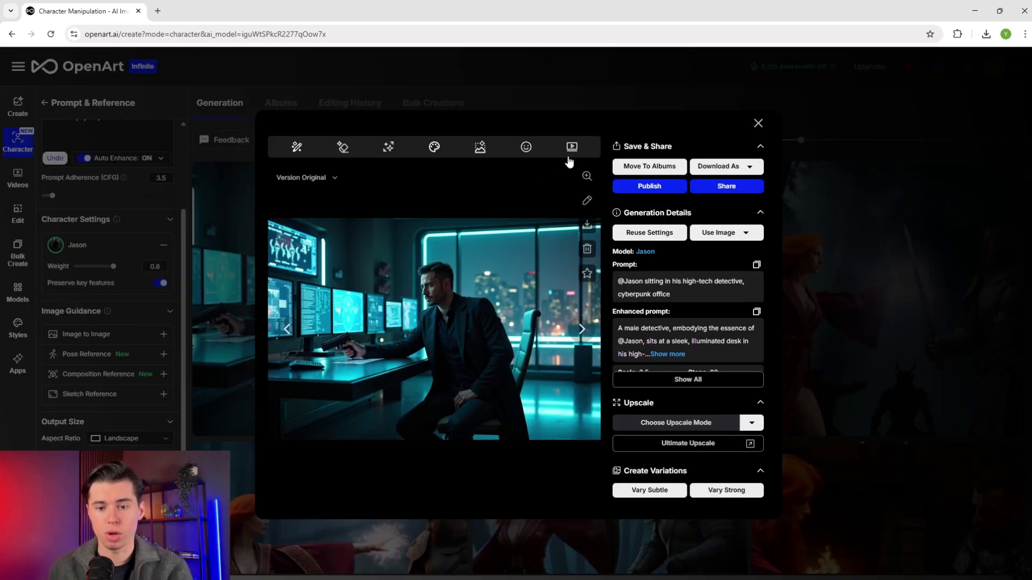
mouse_move(570, 151)
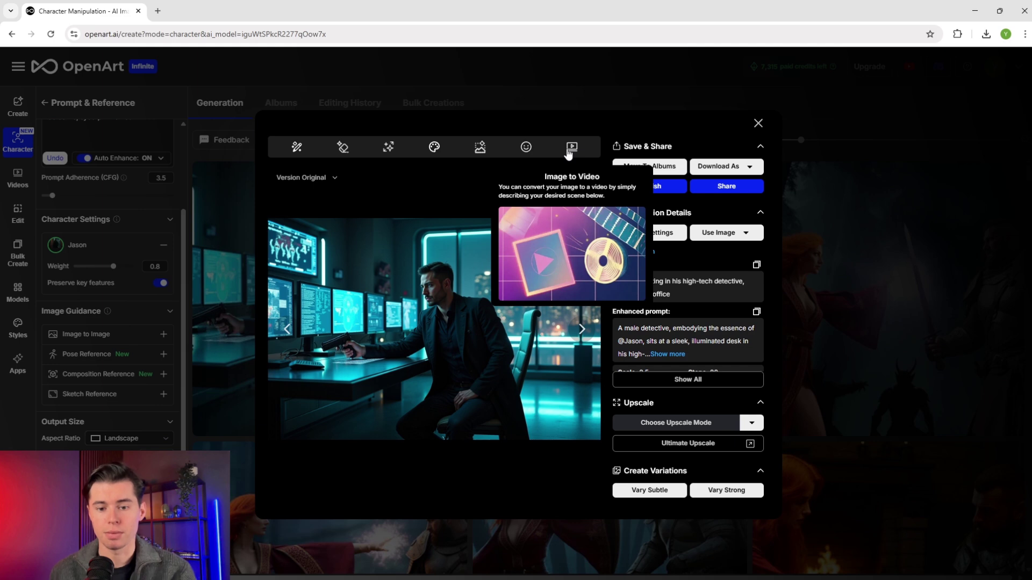
left_click(569, 150)
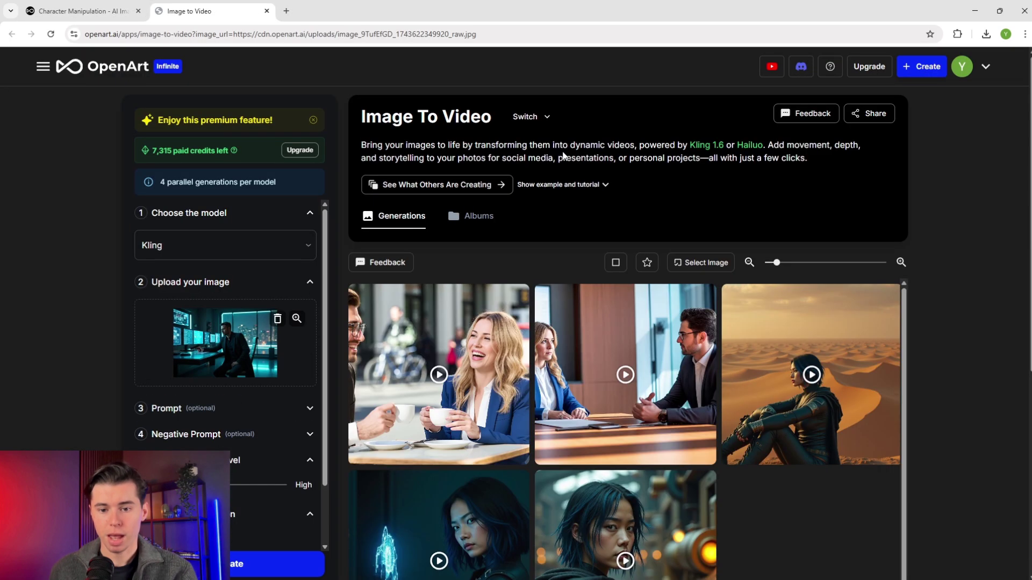
Keep Kling and prompt 'Camera slowly moves through the office, revealing holographic evidence floating around'.
left_click(207, 243)
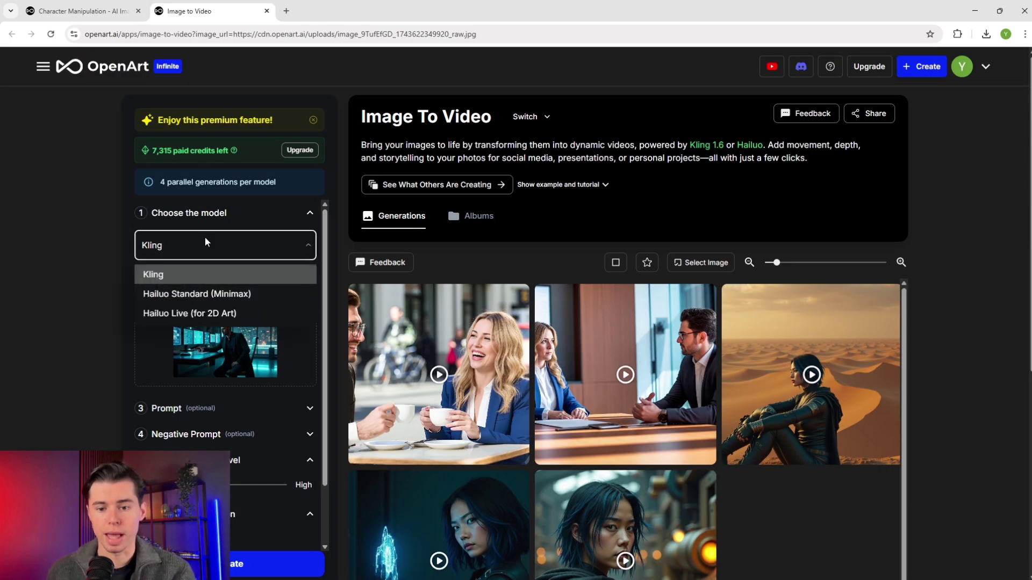
left_click(205, 237)
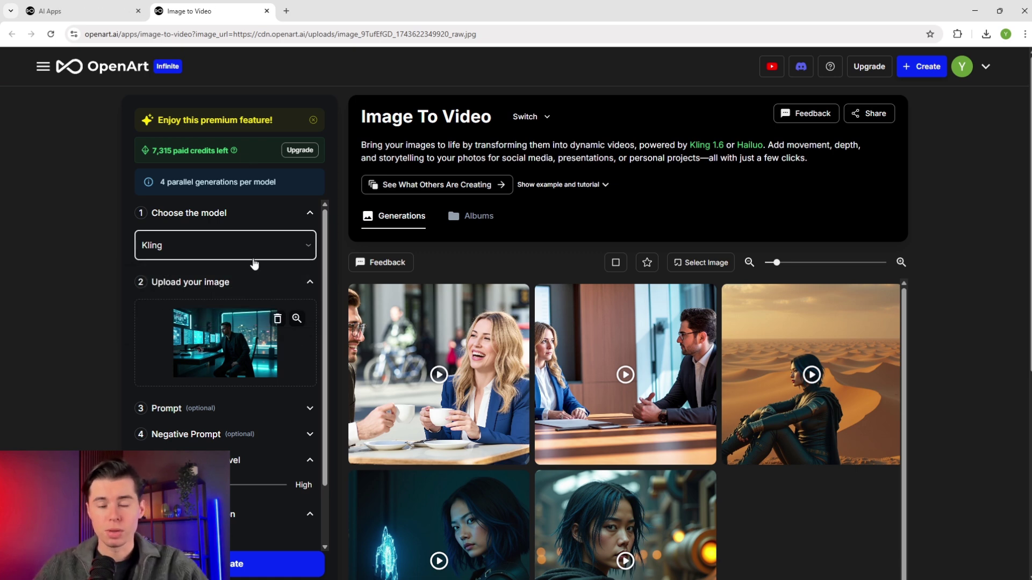
scroll(301, 333, "down", 1)
left_click(310, 354)
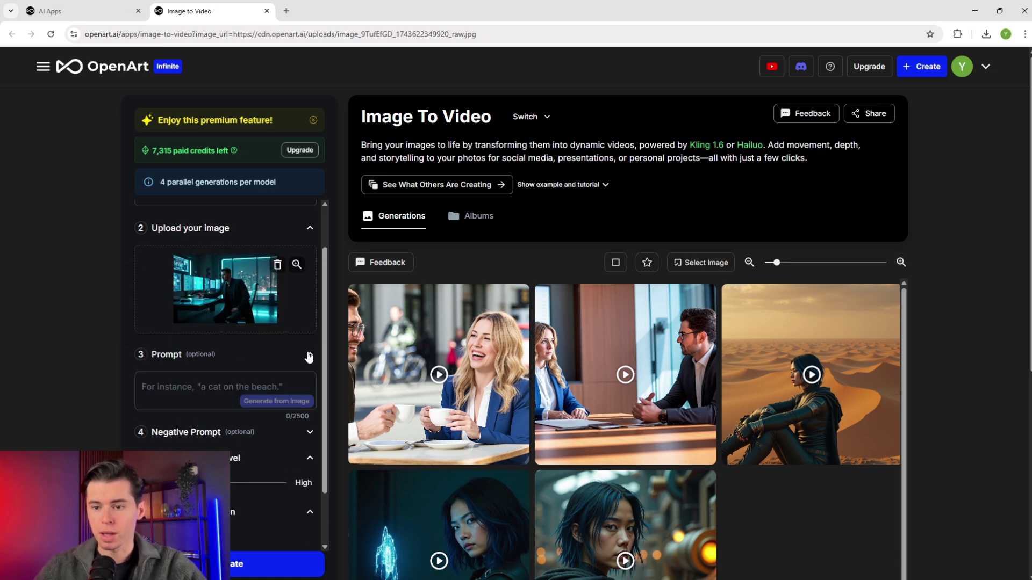
left_click(175, 384)
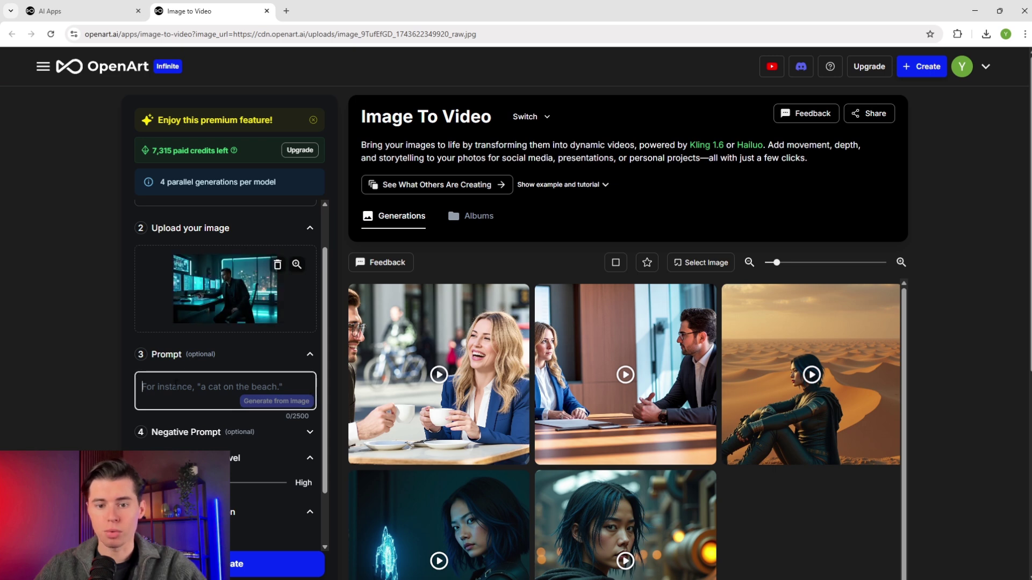
type("Camera slowly moves throug")
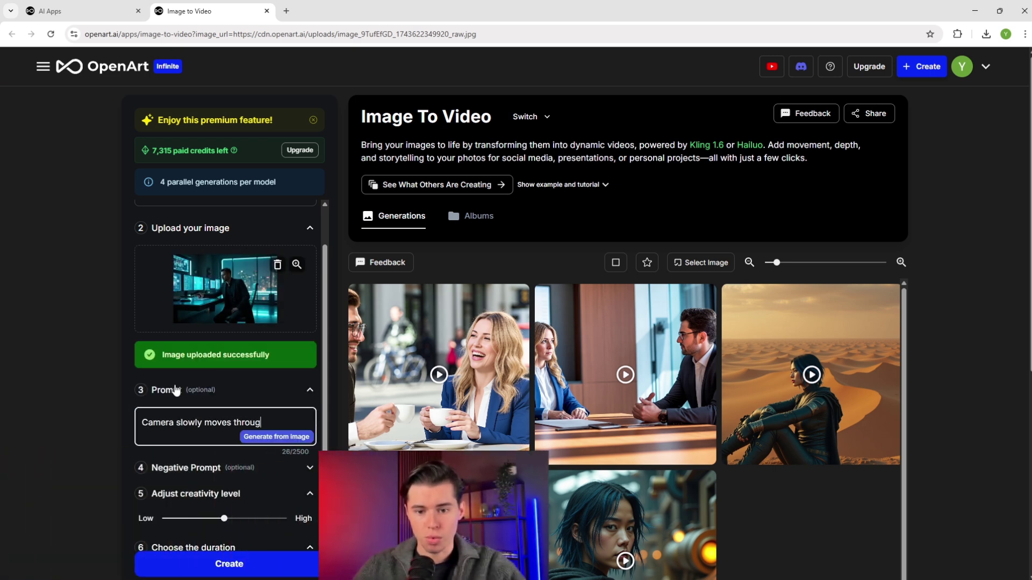
type("h the office, revealing holographic eviden")
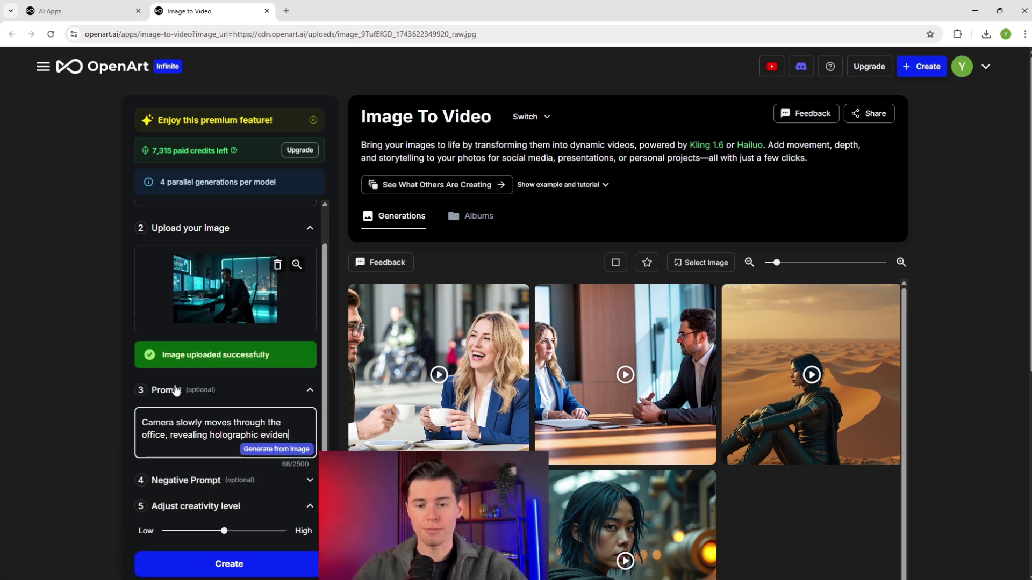
type("ce floating around Jason, subtle blue l")
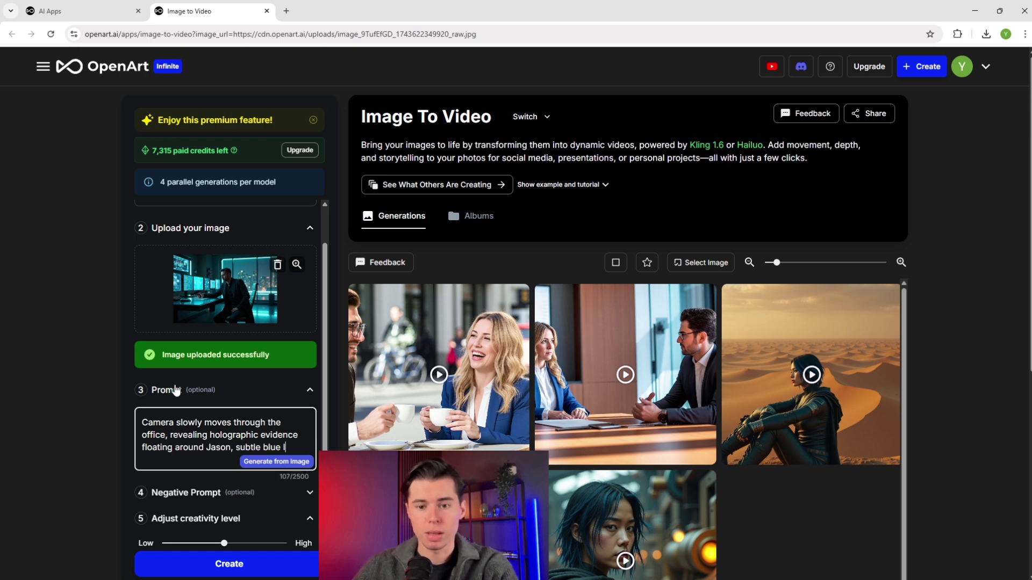
type("ighting shifts, det")
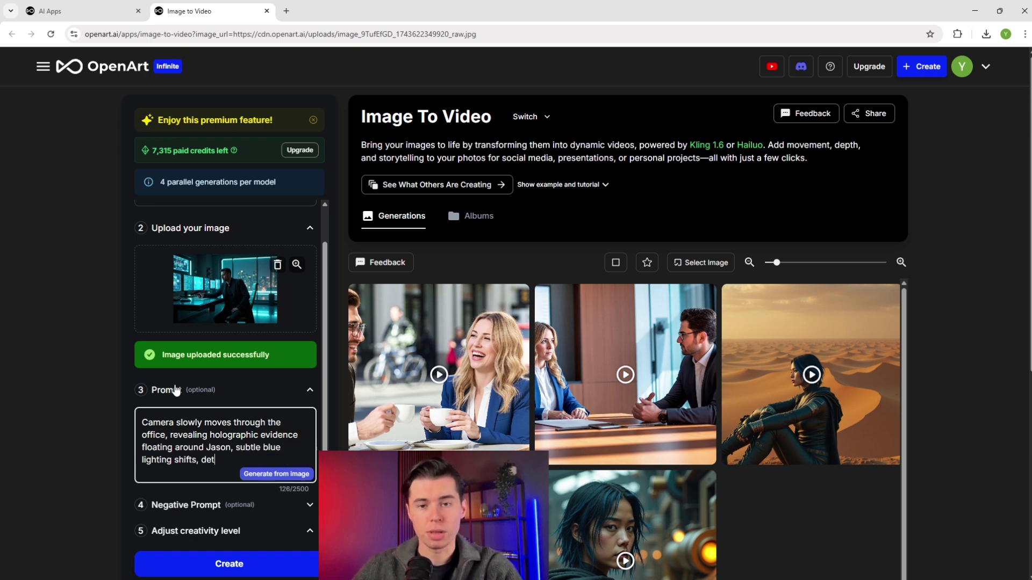
type("ailed environment.")
scroll(269, 395, "down", 2)
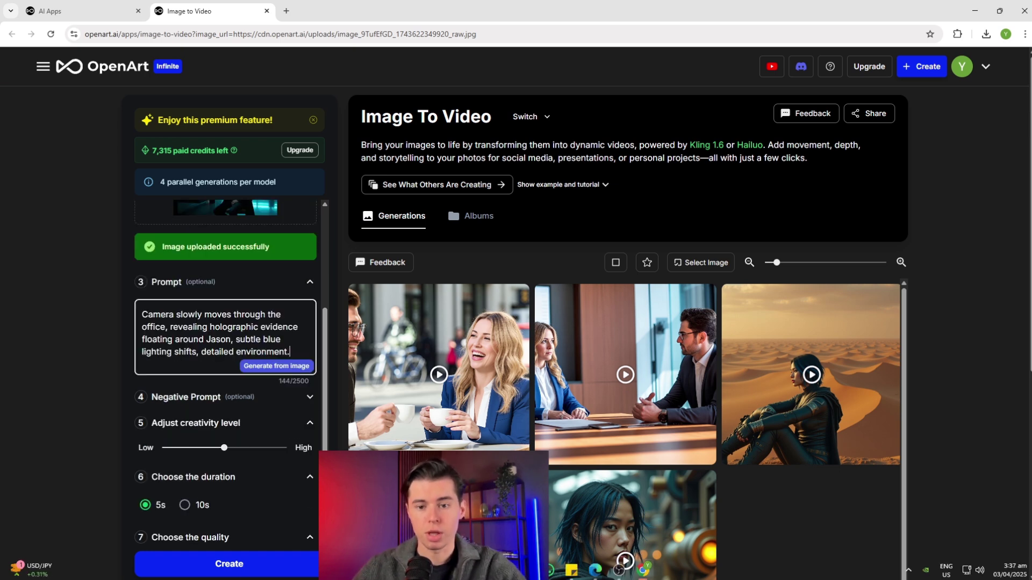
scroll(214, 458, "down", 1)
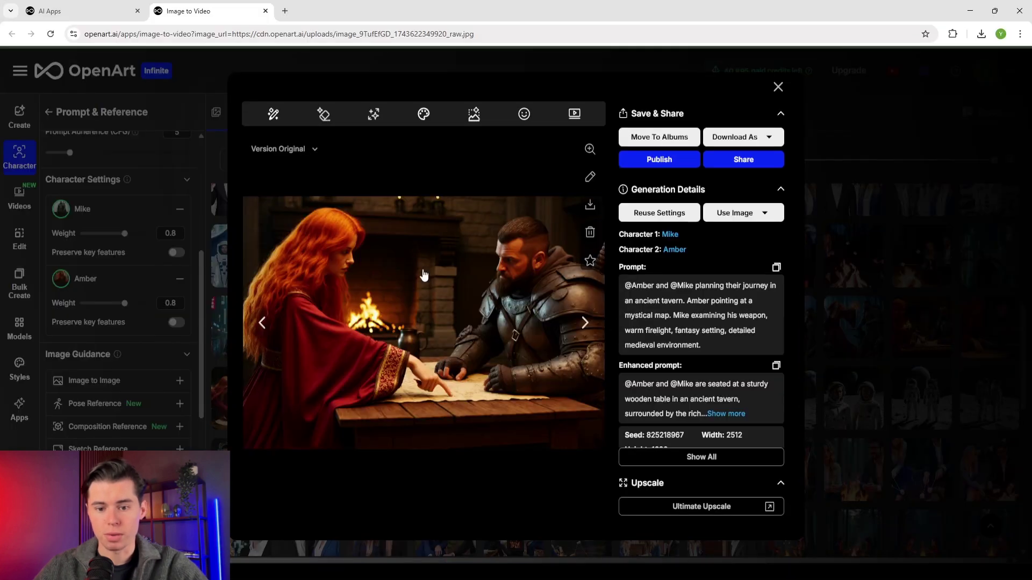
Start a video from the tavern image with the prompt 'camera slowly circles around Amber and Mike…'.
left_click(574, 114)
left_click(109, 407)
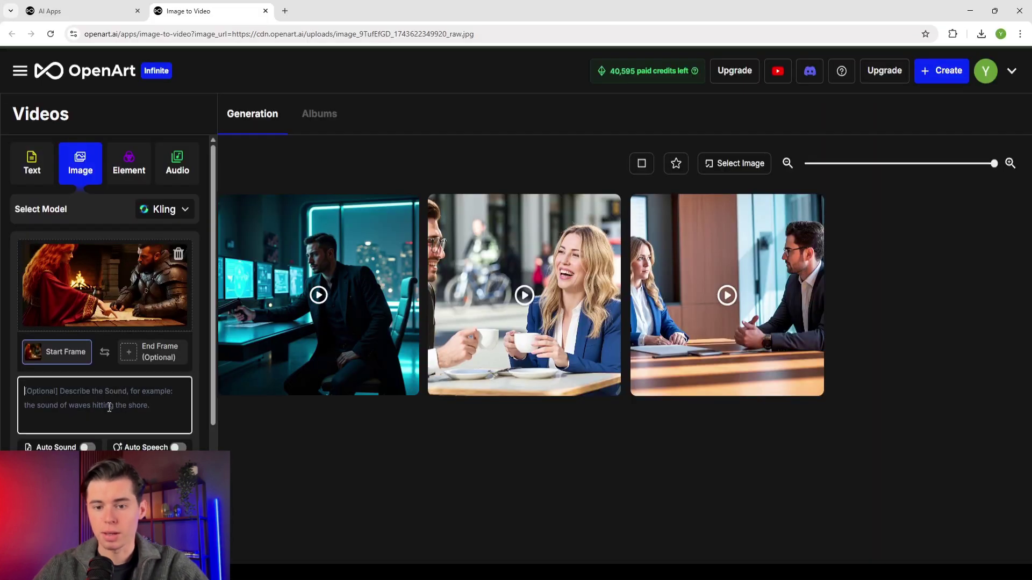
type("camera slowly circles around Amber ")
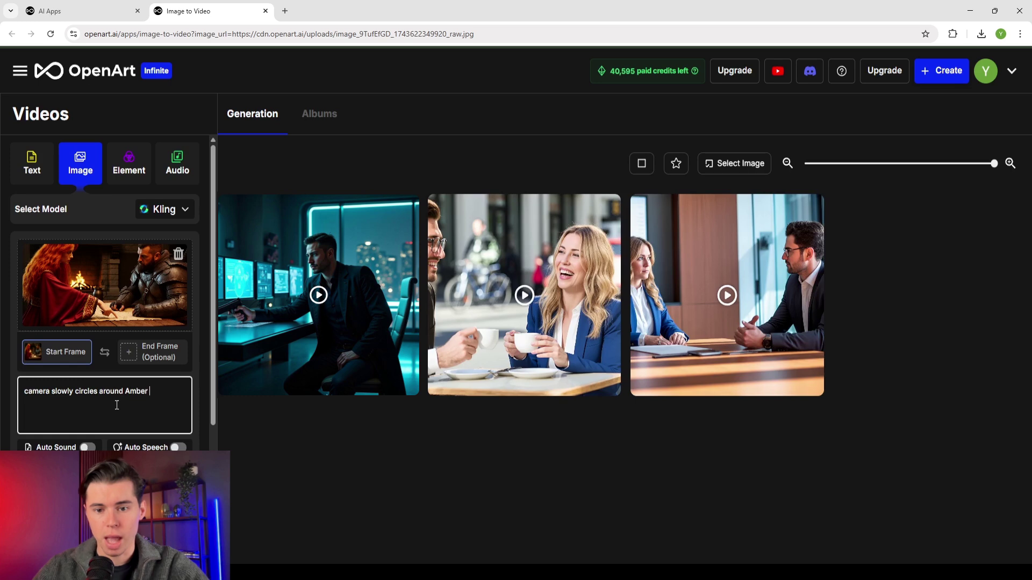
type("and Mike as they discuss their plans.")
type(" f")
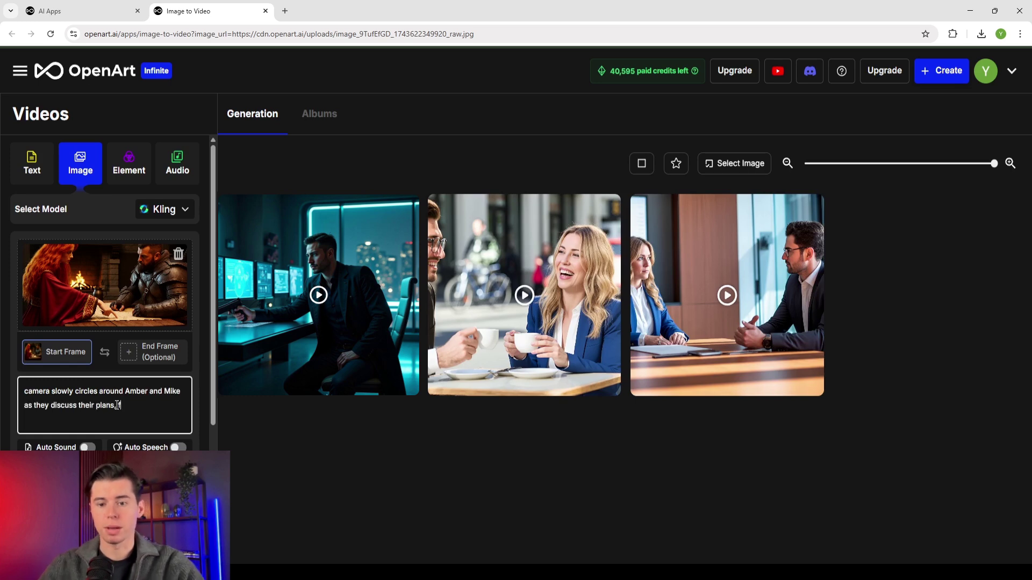
type("irelight flickering, Amber's")
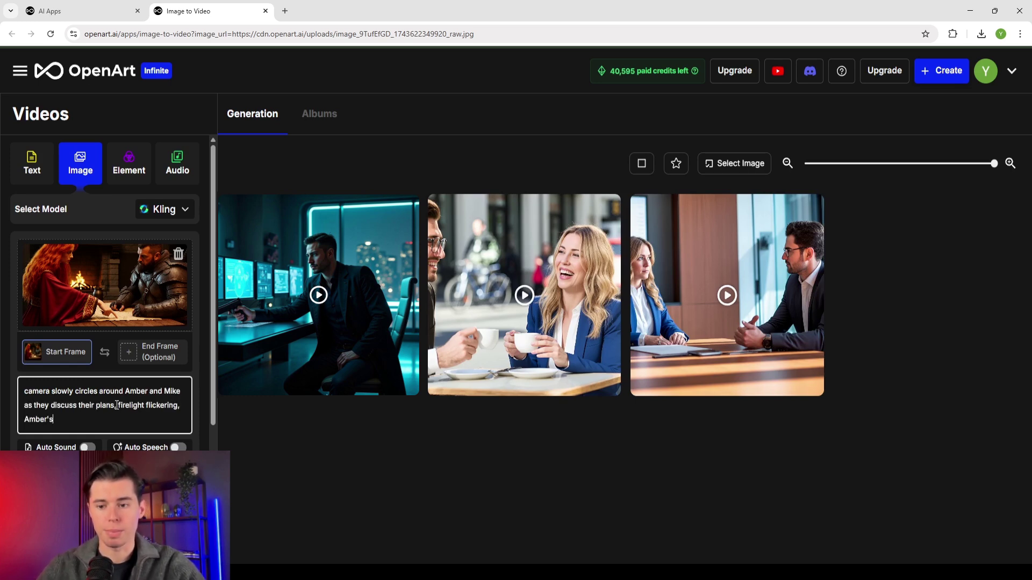
type(" hands gesture over the map,")
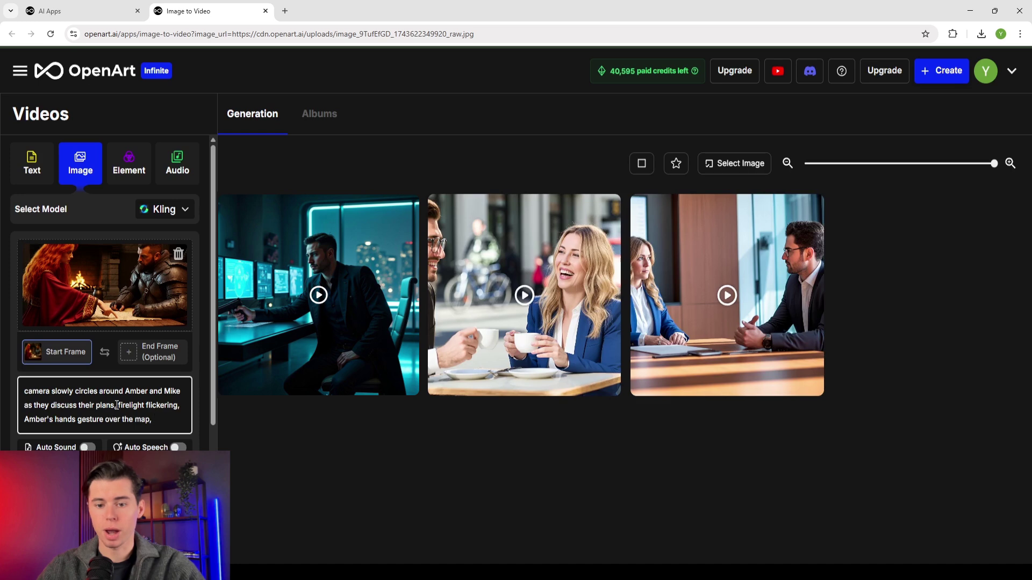
type(" Mike nods thoughtfully.")
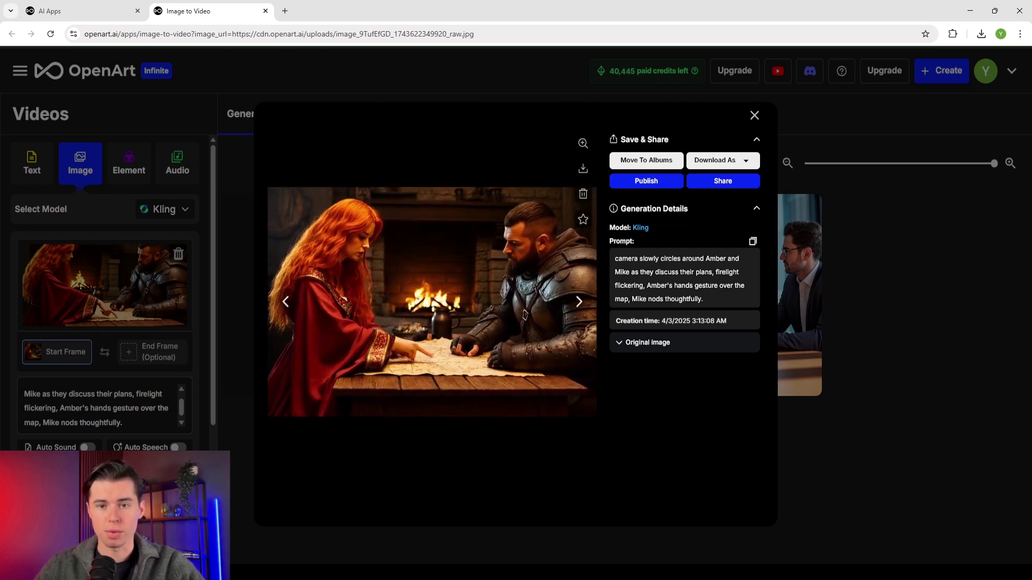
Switch windows to view the generated Amber-and-Mike fireside video.
key("alt+Tab")
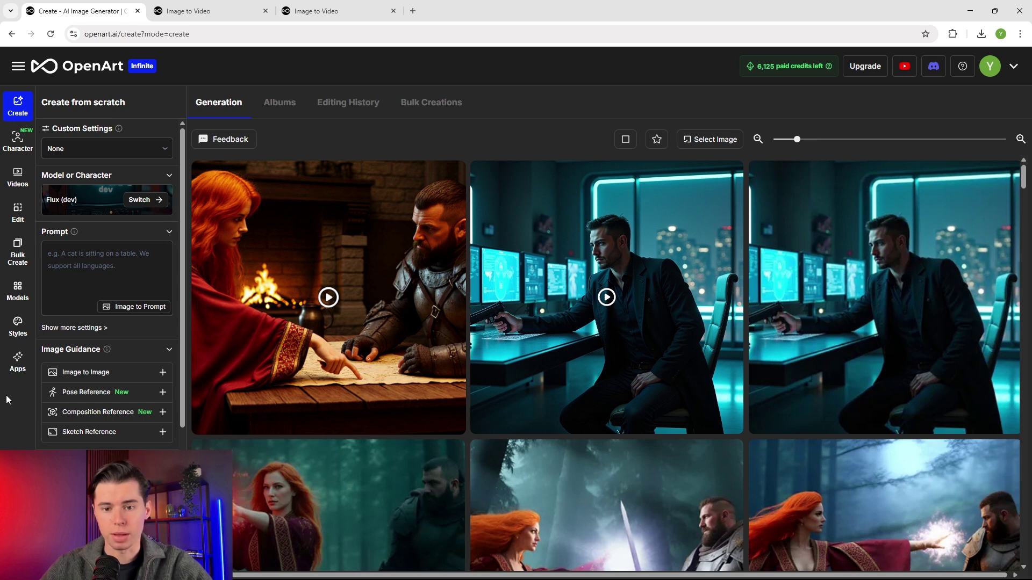
Open Jason's pose editor through Character > Pose Your Character.
left_click(24, 150)
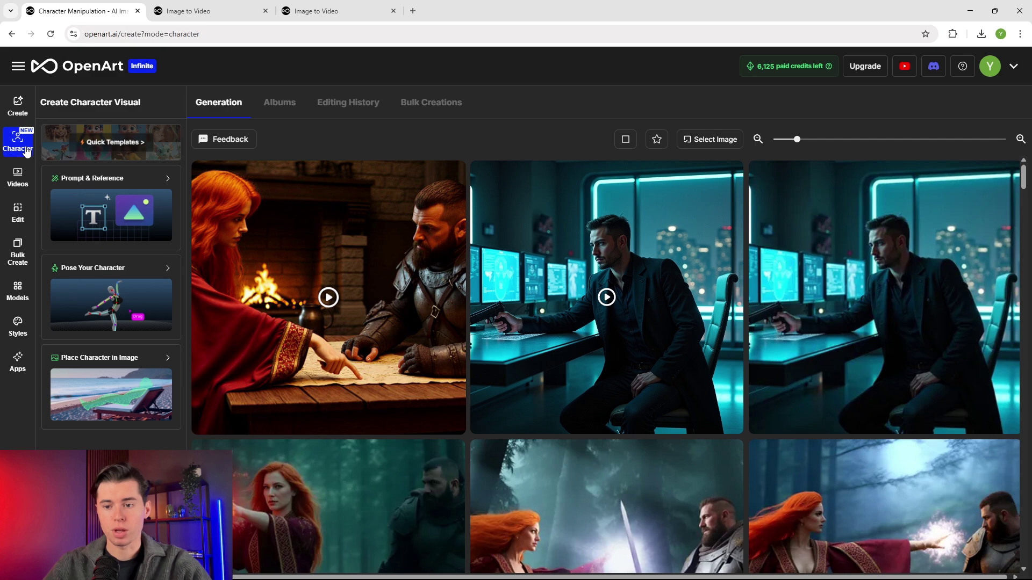
left_click(144, 276)
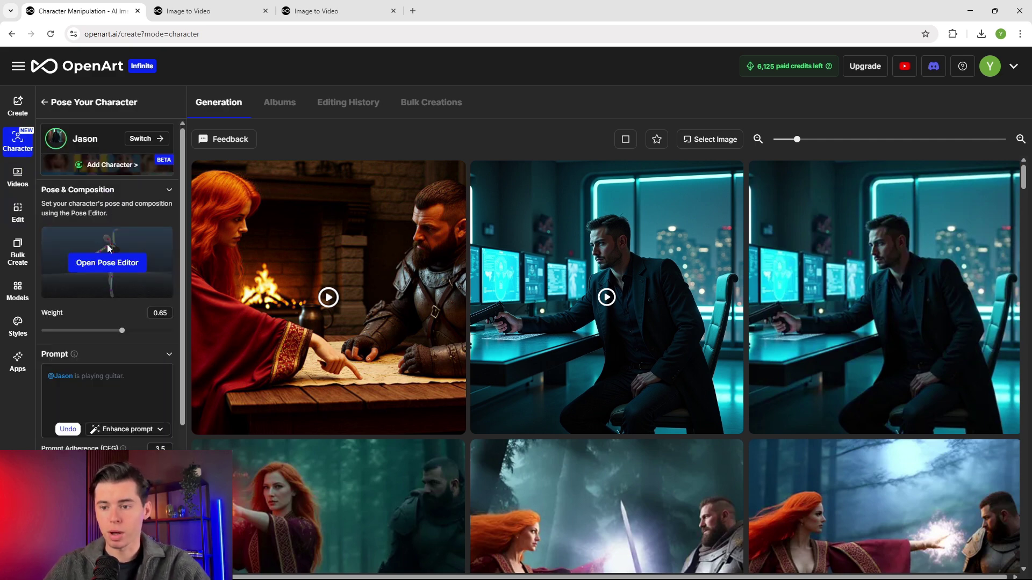
left_click(110, 262)
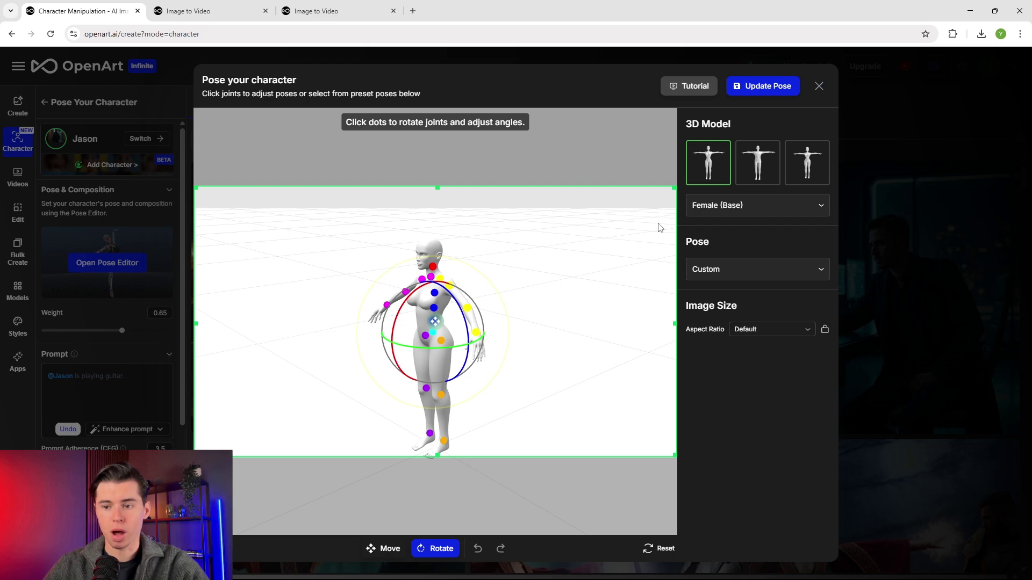
Set the 3D model to Male (Base) and browse the preset pose list.
left_click(763, 209)
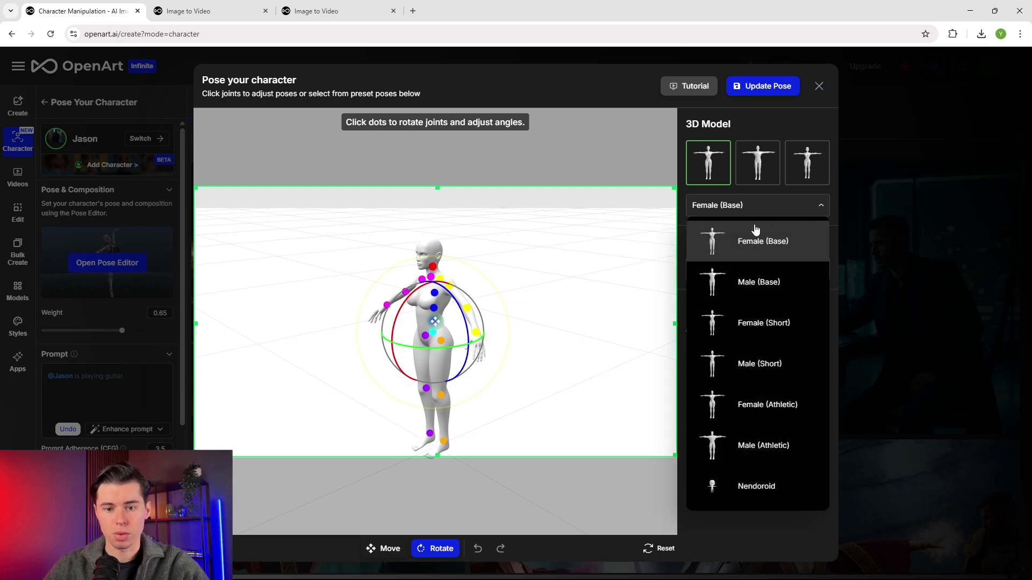
left_click(746, 283)
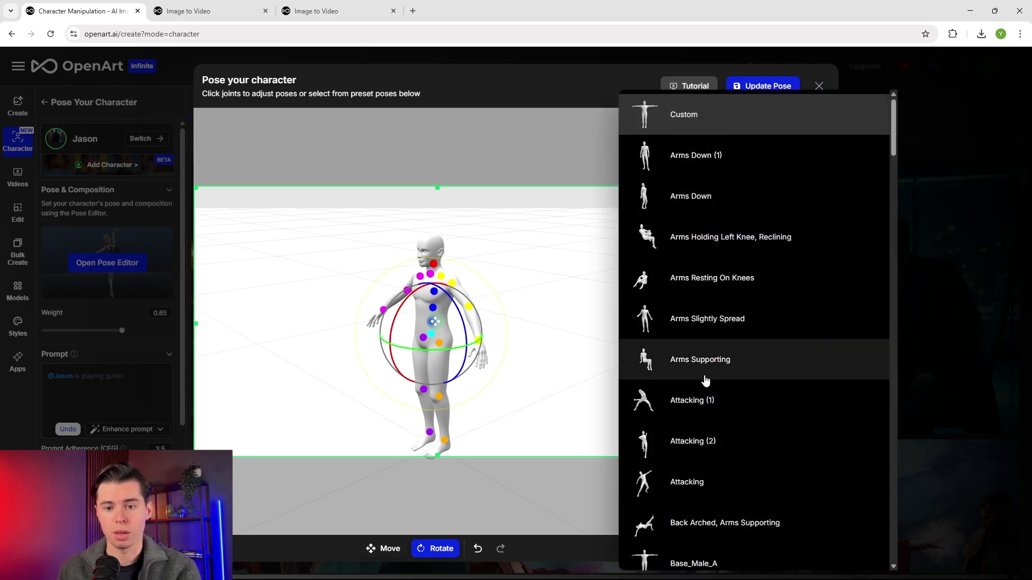
scroll(691, 396, "down", 1)
scroll(691, 396, "down", 5)
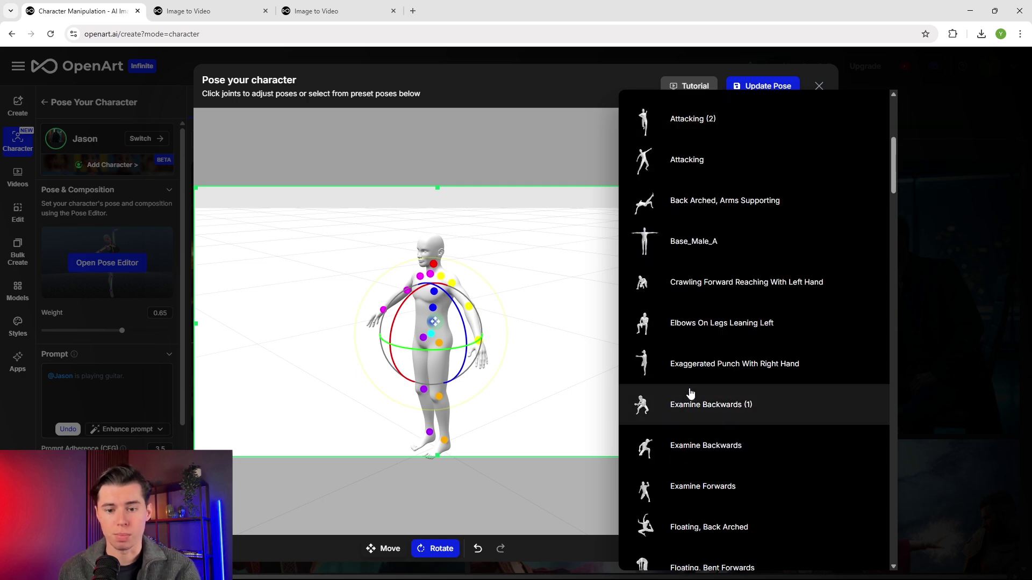
scroll(691, 396, "down", 1)
scroll(691, 395, "down", 1)
scroll(691, 395, "up", 8)
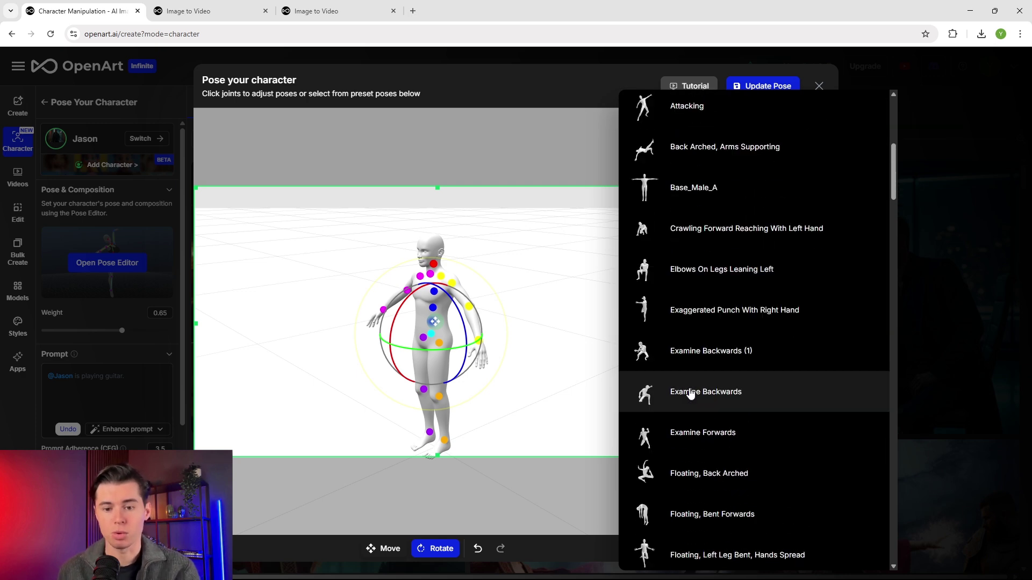
scroll(691, 396, "down", 4)
Apply Jab With Right Hand, then switch to the Leaning Forward, Right Hand Supporting pose.
scroll(692, 395, "down", 8)
left_click(691, 396)
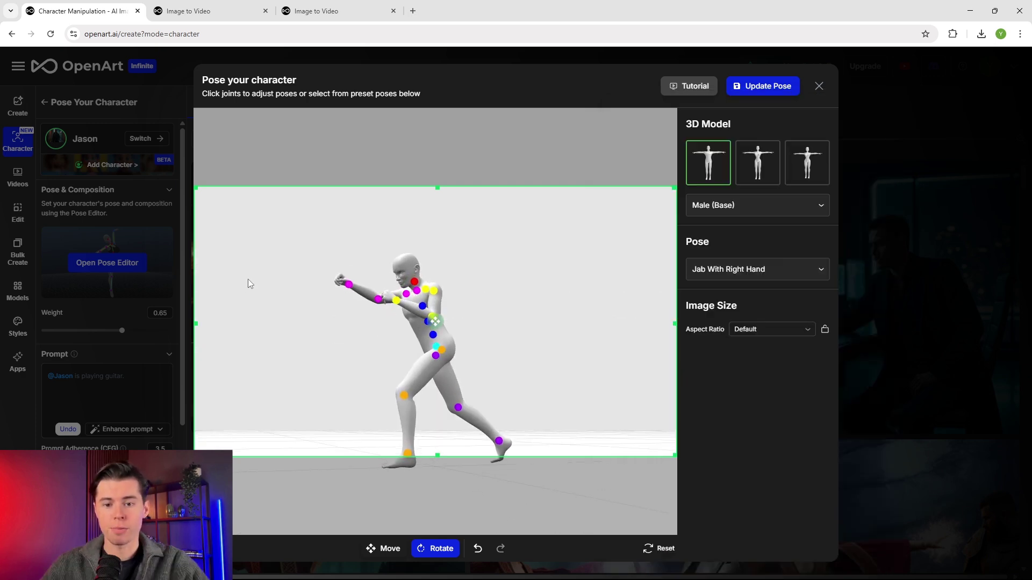
left_click(712, 271)
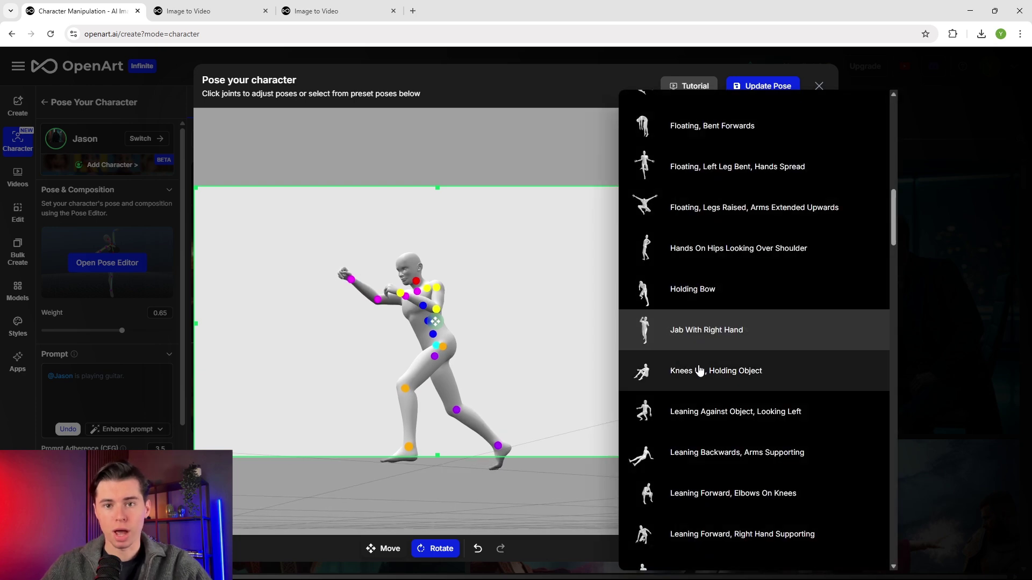
scroll(707, 396, "down", 2)
scroll(706, 396, "down", 1)
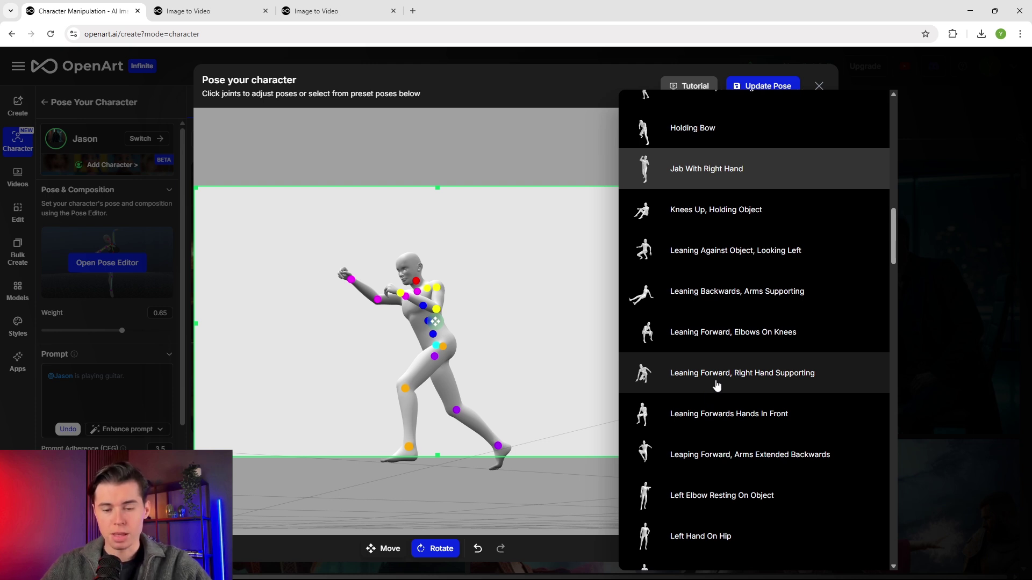
left_click(716, 386)
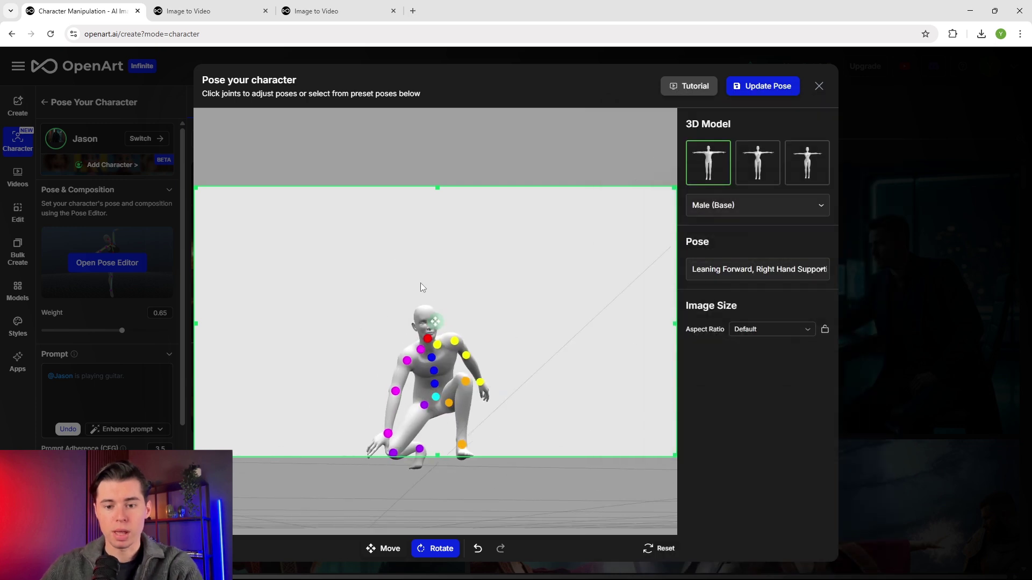
Adjust the neck and right shoulder joints from a side view, then update the pose.
left_click_drag(420, 284, 492, 381)
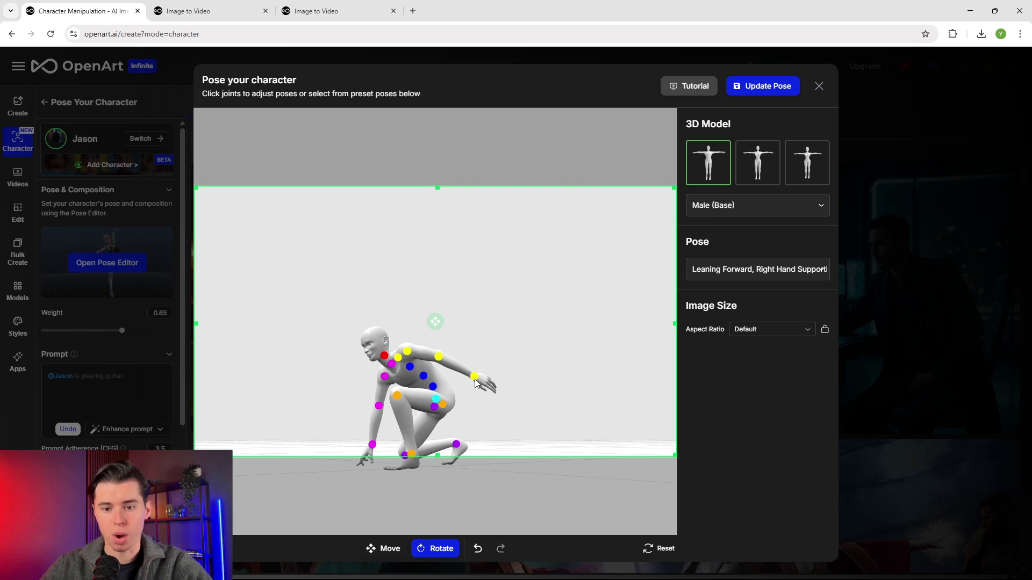
left_click(384, 355)
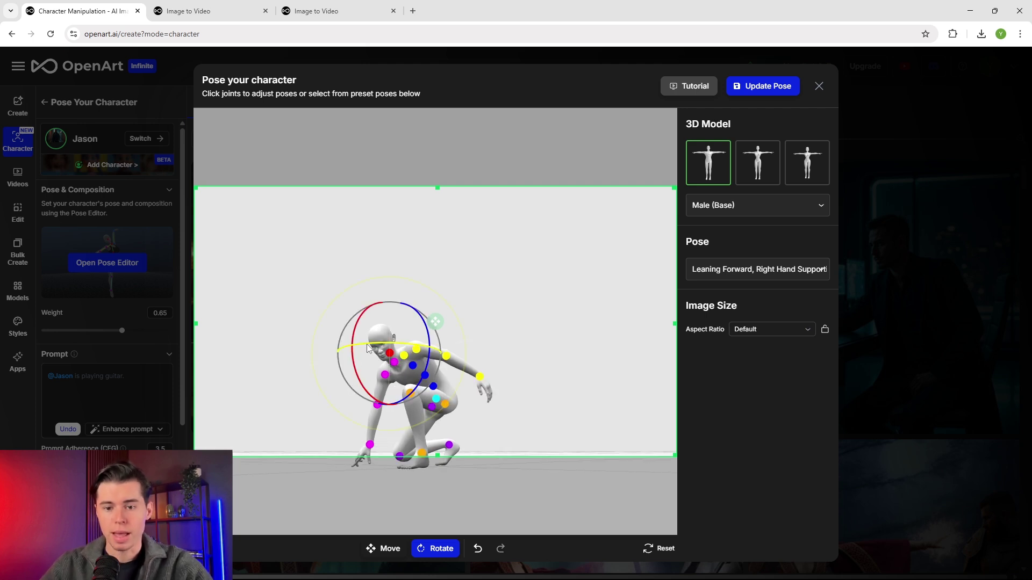
left_click(436, 362)
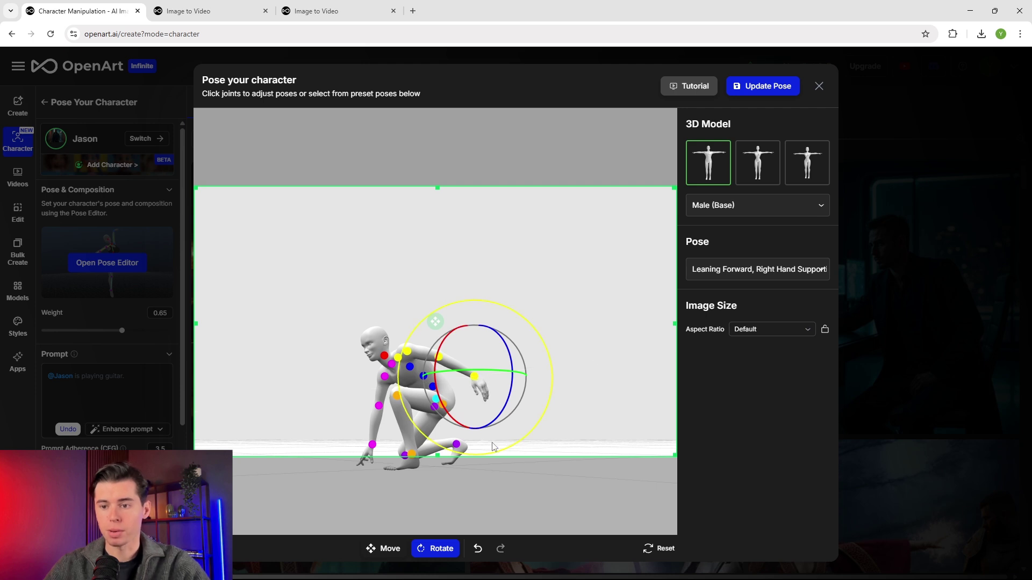
left_click_drag(478, 393, 466, 395)
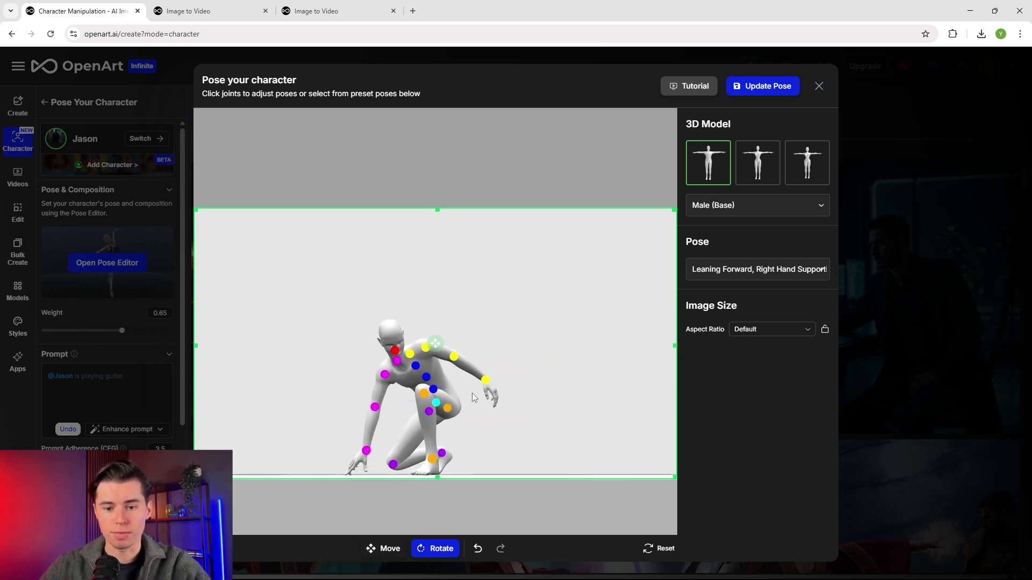
left_click(763, 86)
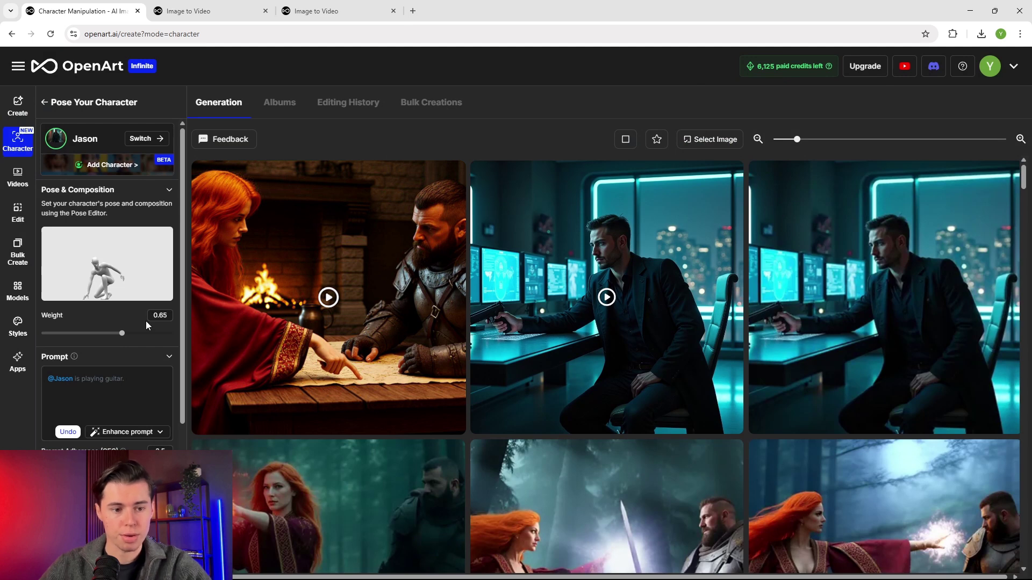
Rewrite Jason's prompt: crouches holding holographic evidence on a rain-soaked, neon-reflecting street.
left_click(77, 385)
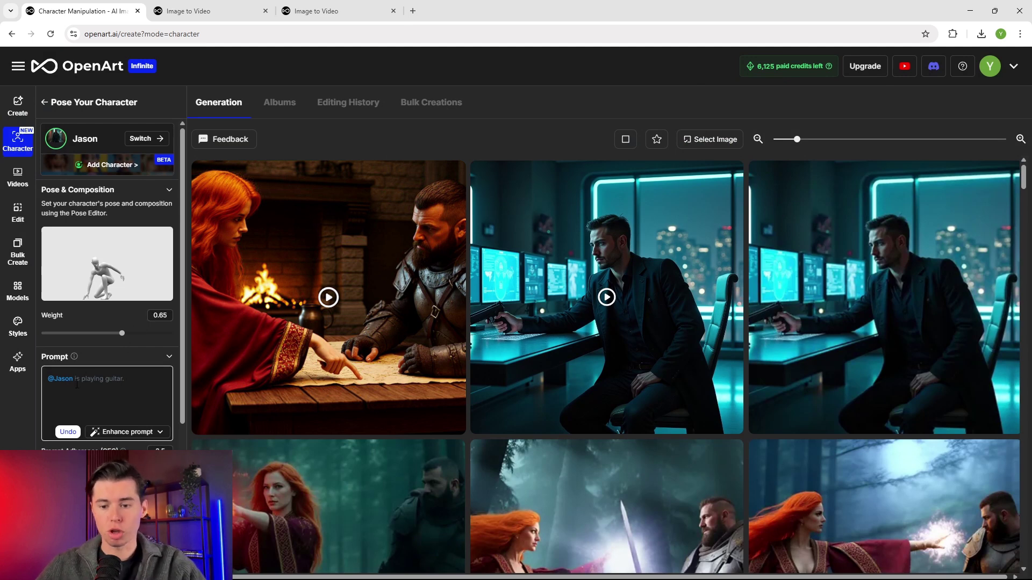
type("crou")
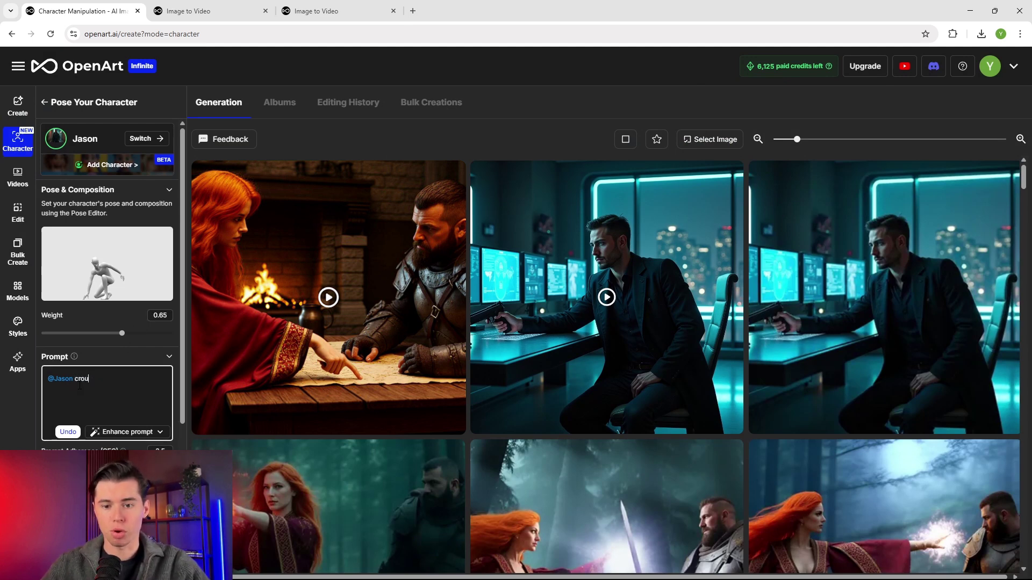
type("ches while holding holographic evidenc")
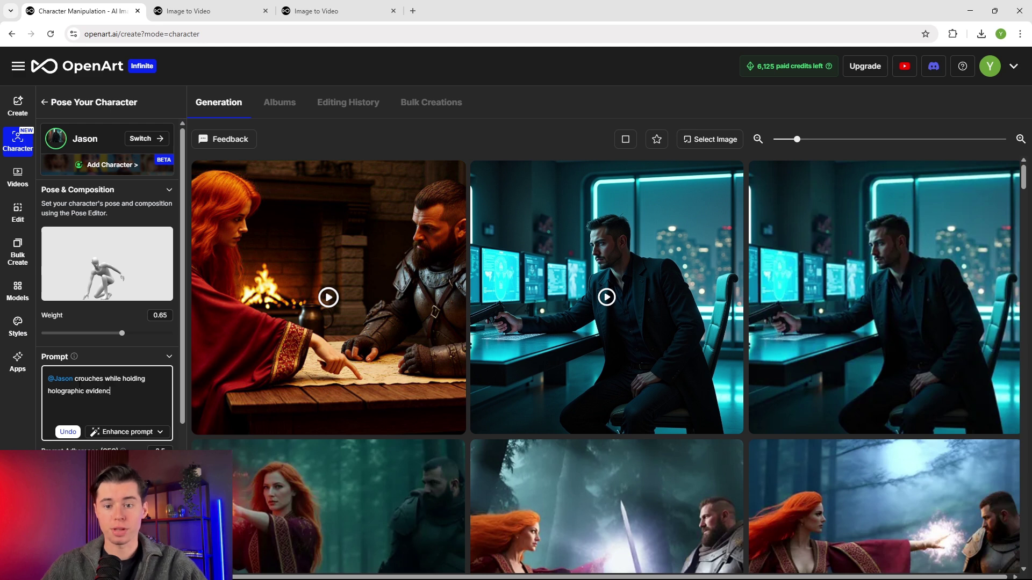
type("e in a rain soaked street, neon")
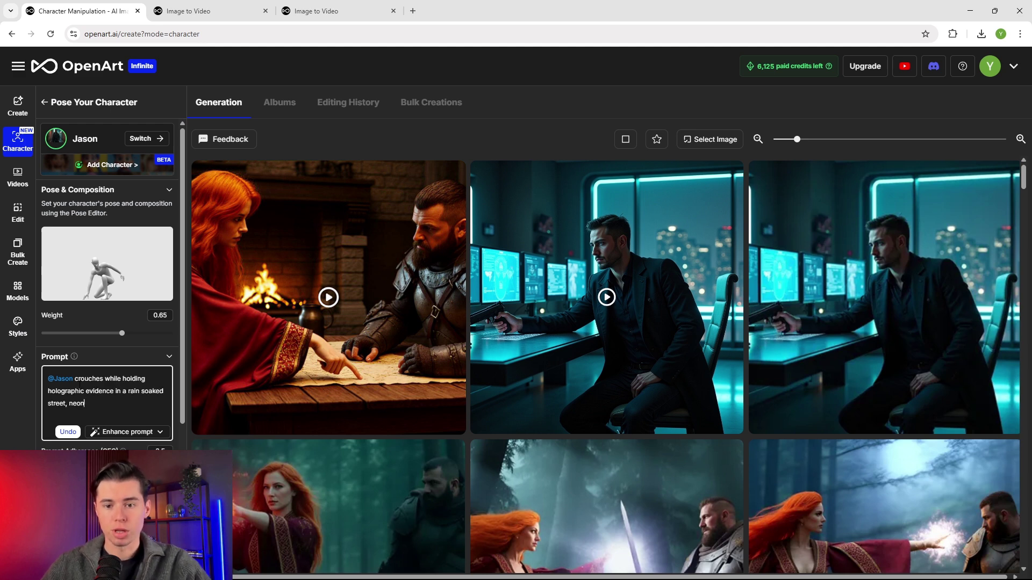
type(" reflections in puddles")
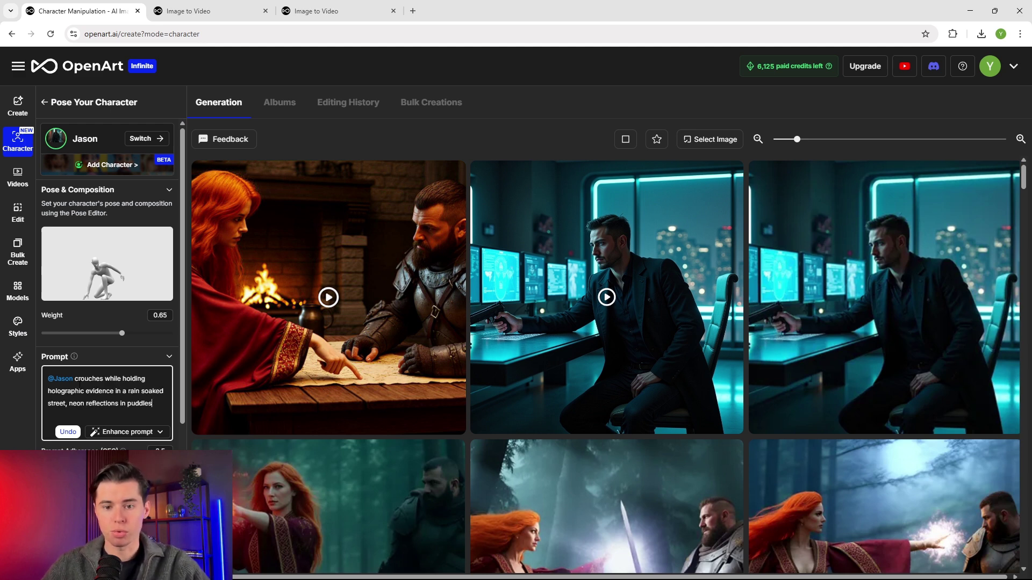
type(", cyberpunk city towers looming above.")
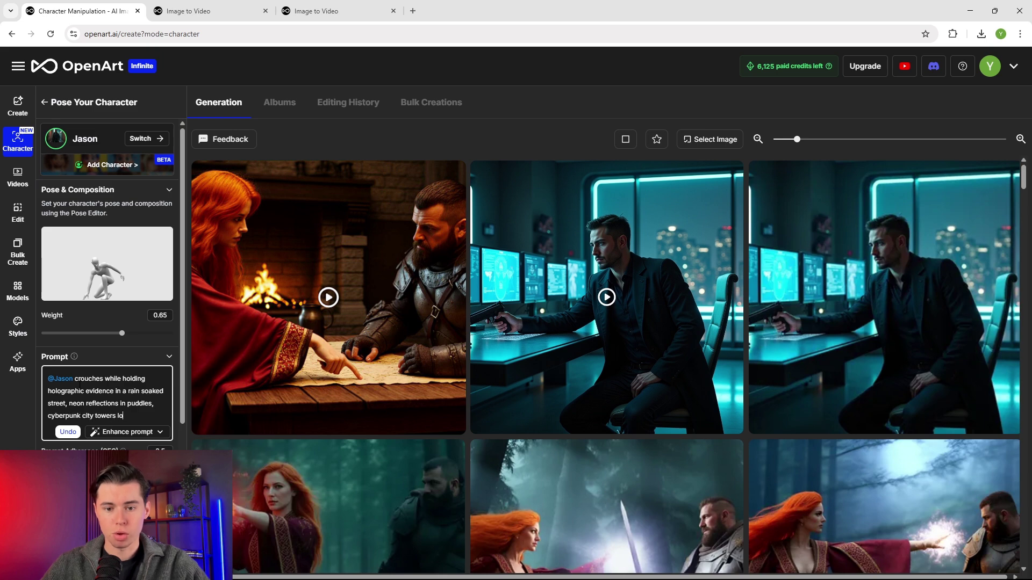